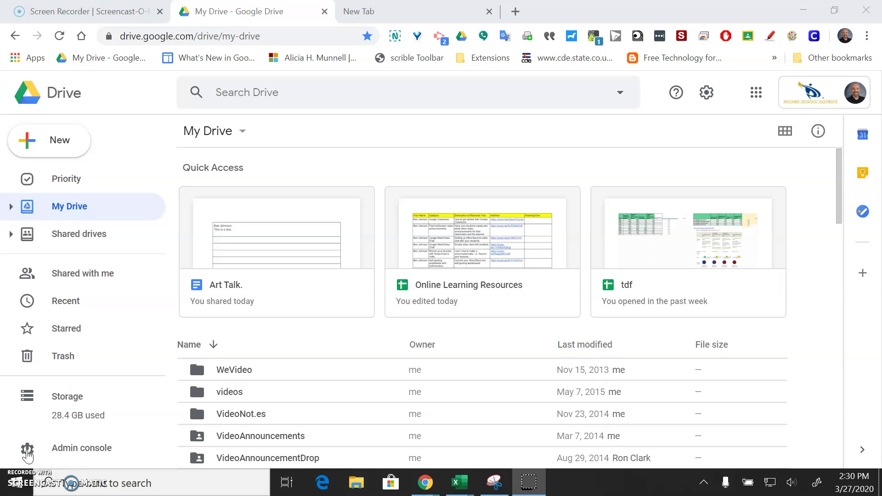
Load bit.ly/rmhswevideo in the empty new tab to reach the WeVideo invite page
click(380, 11)
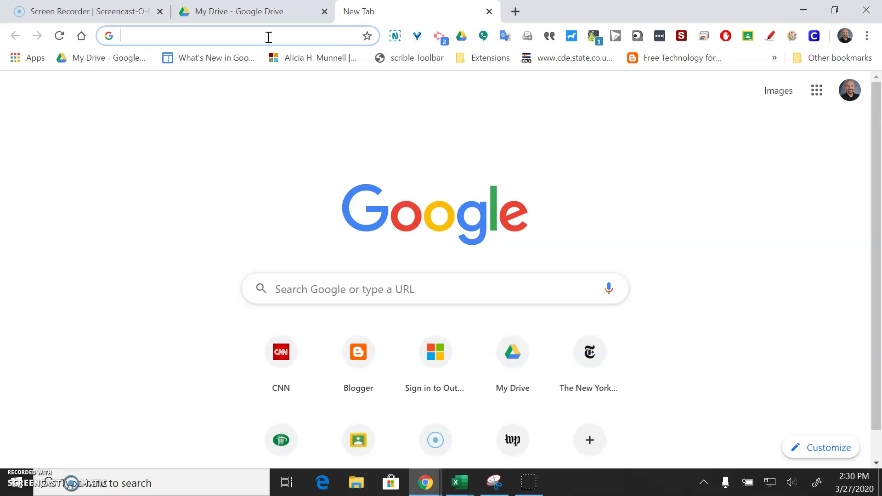
text(bi)
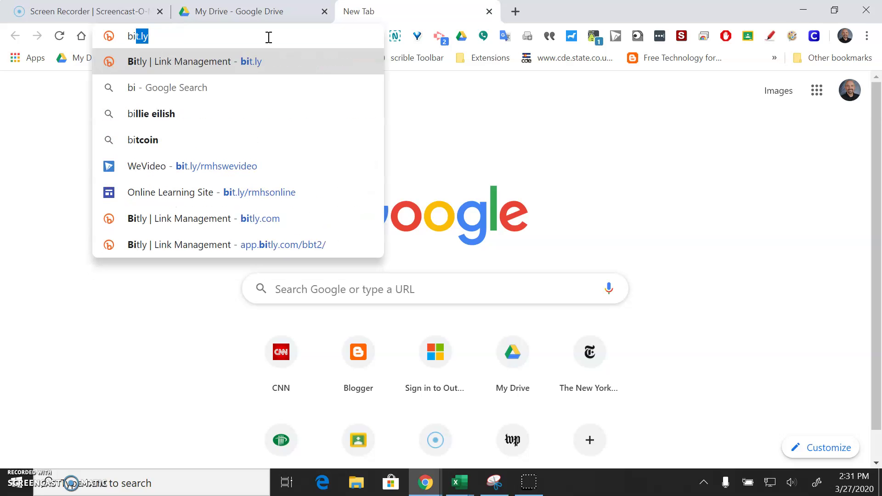
text(t.ly/r)
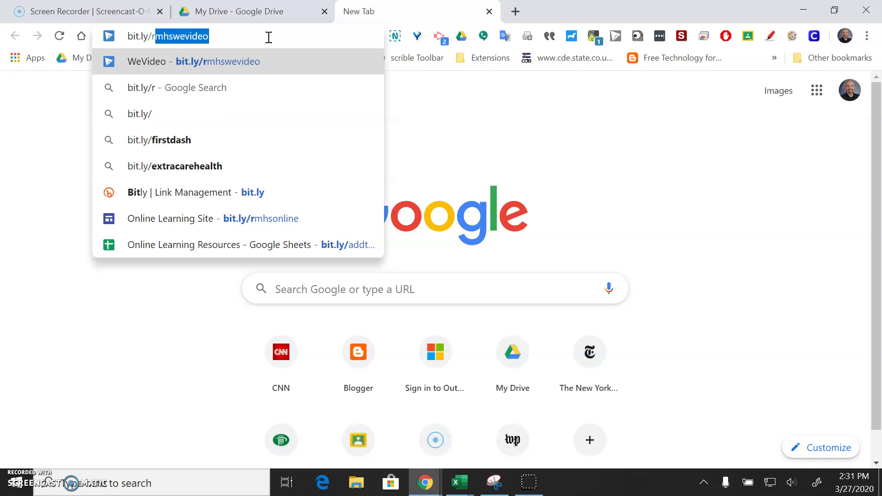
text(mhswe)
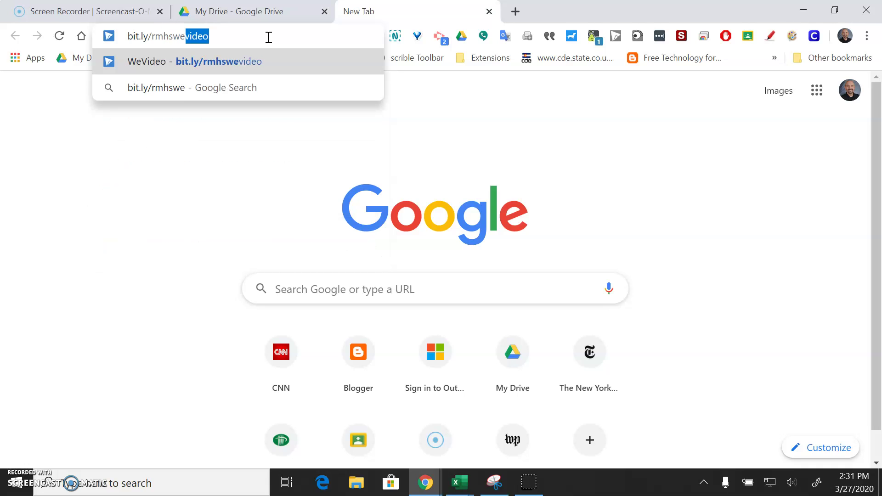
text(video)
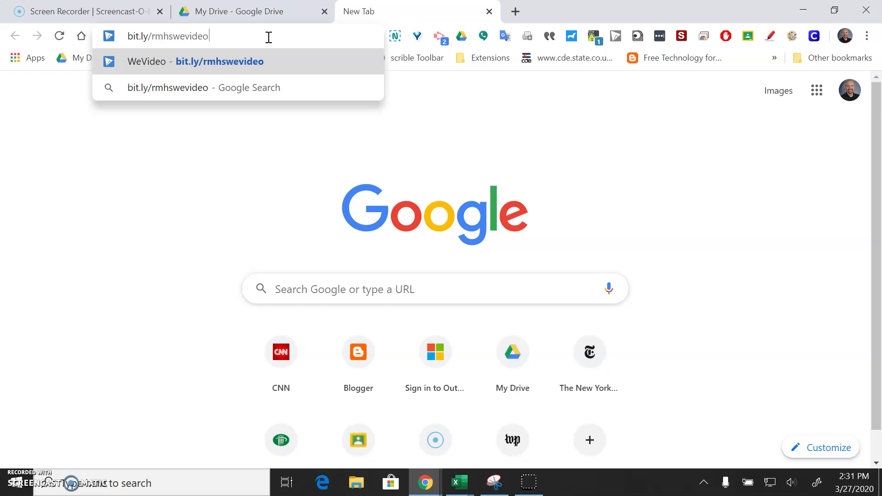
key(Return)
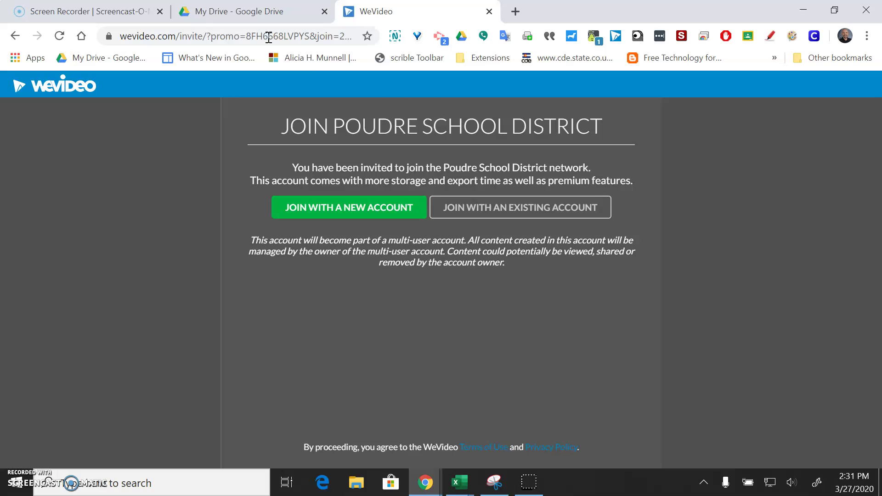
Join Poudre School District with an existing WeVideo account and show My Projects
click(513, 212)
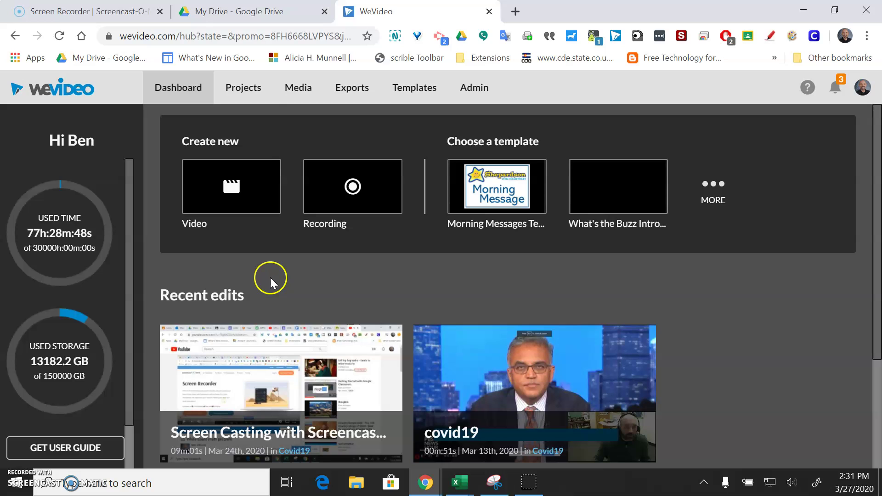
click(248, 94)
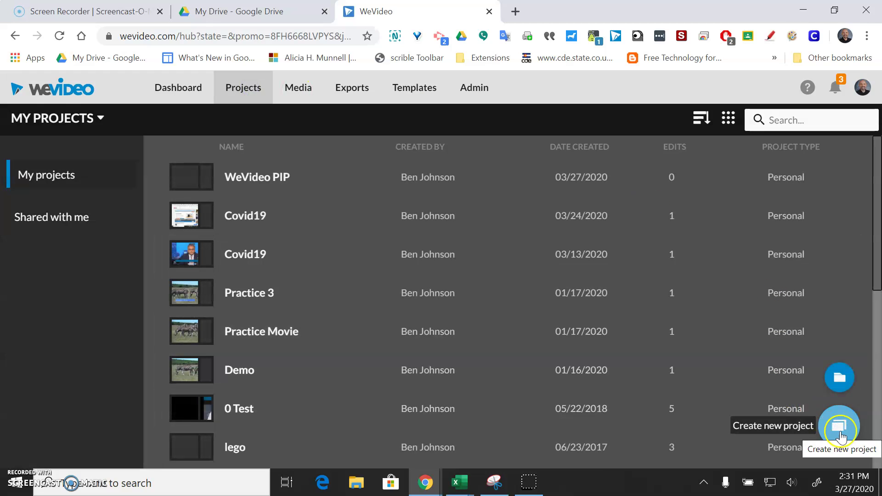
Start a new single-user project titled 'PIP Example'
mouse_move(849, 449)
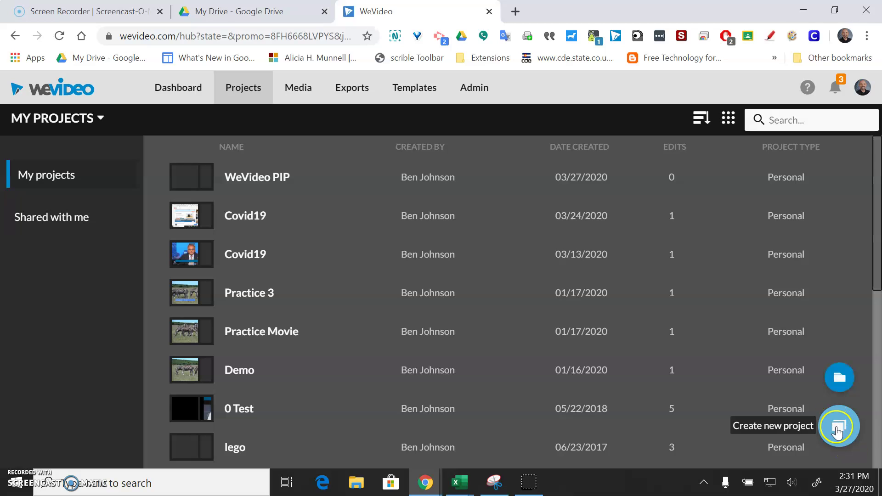
click(837, 426)
click(610, 366)
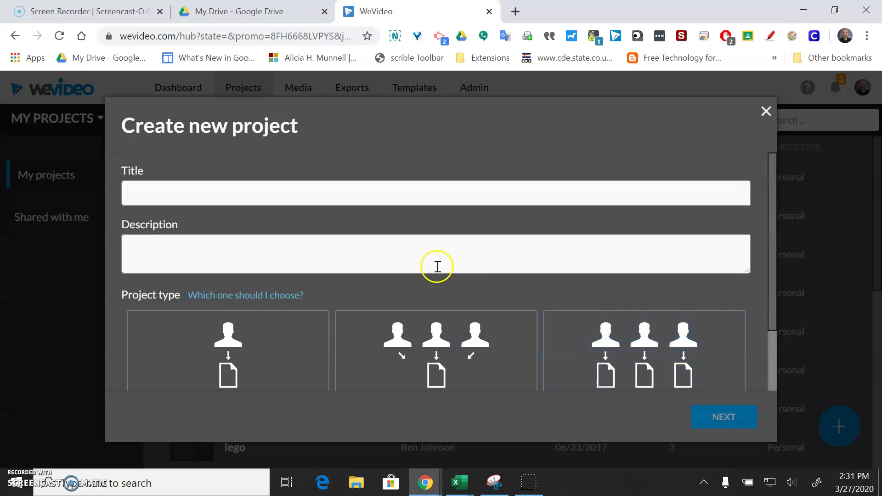
click(411, 198)
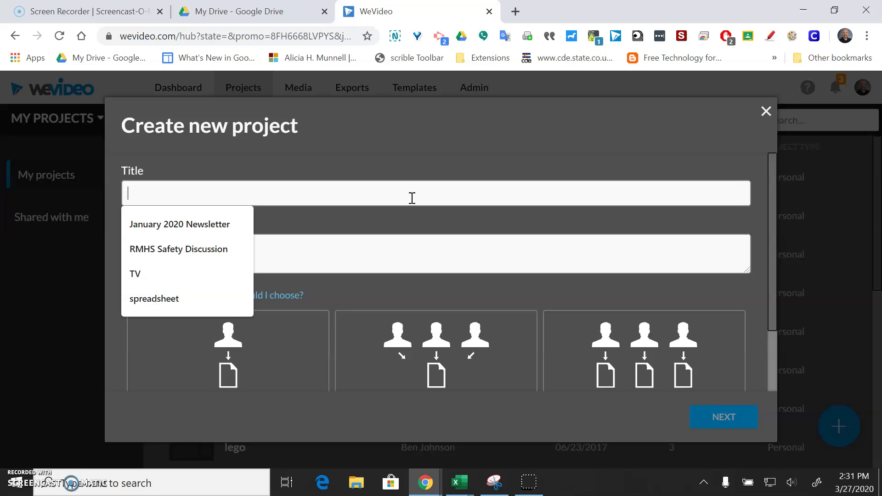
text(PIP Example)
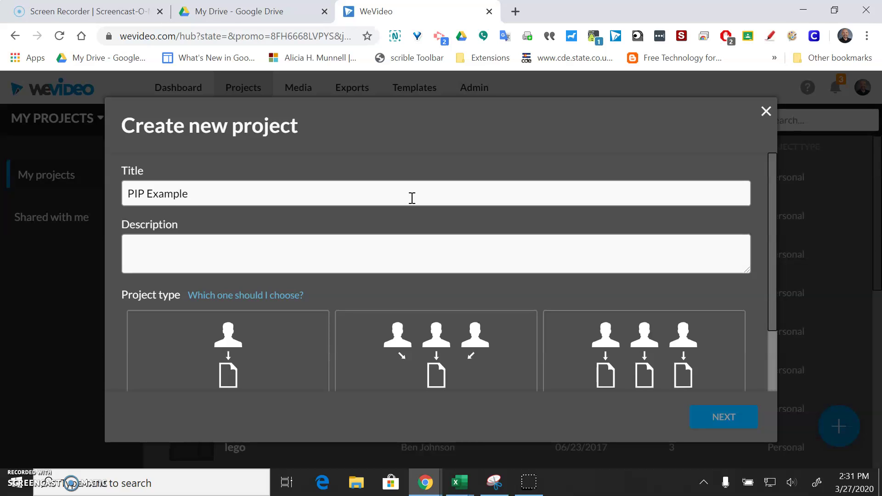
click(309, 321)
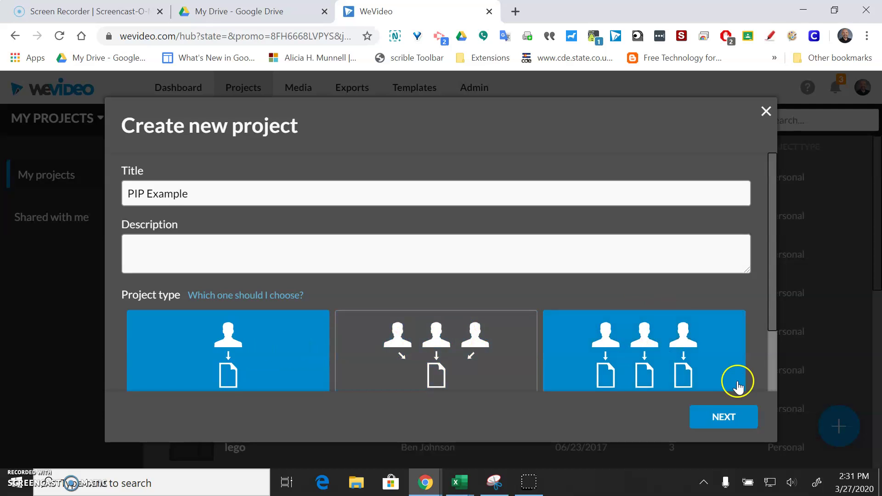
Create the project without media and open a blank video edit in the editor
click(719, 424)
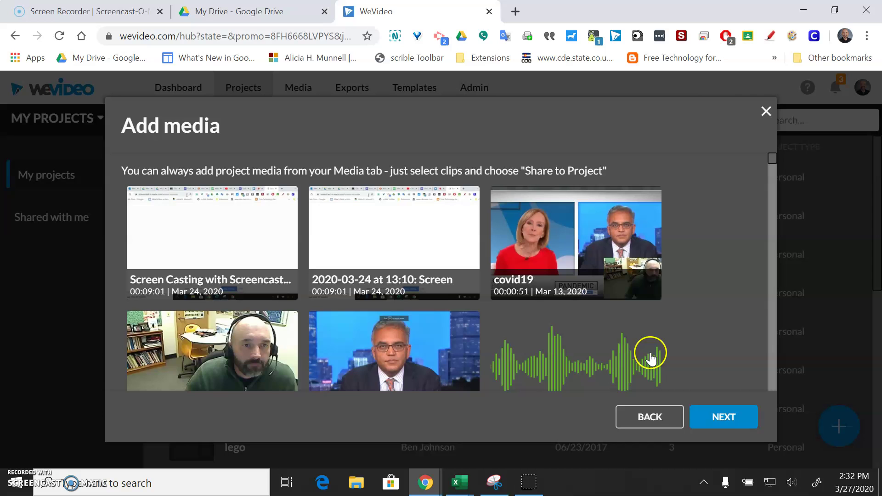
click(726, 420)
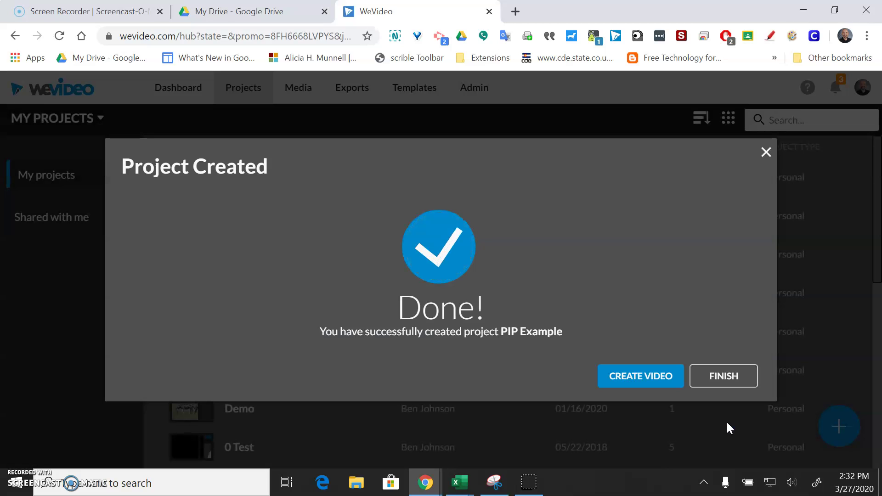
click(637, 380)
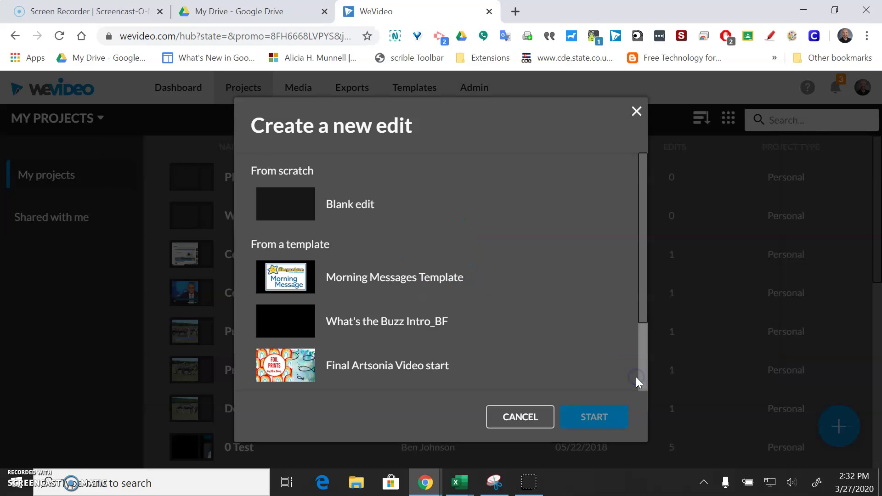
click(361, 207)
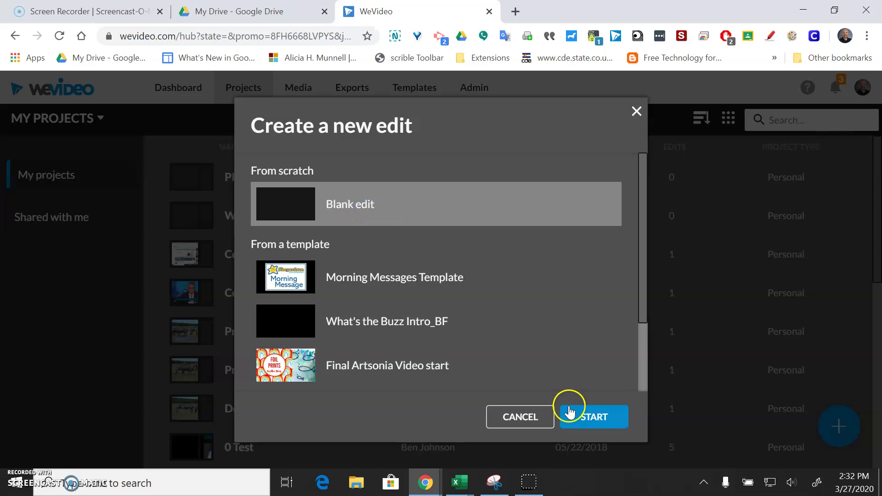
click(588, 420)
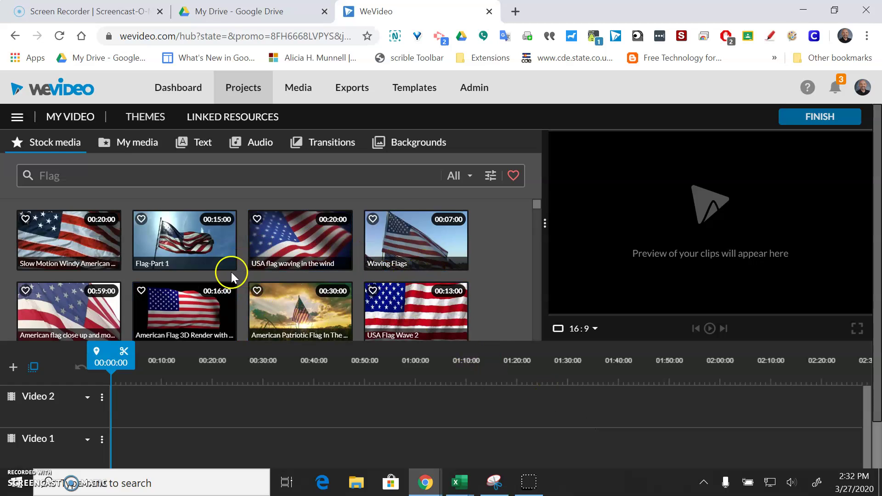
From My media, start a new recording that captures Screen & webcam
click(136, 144)
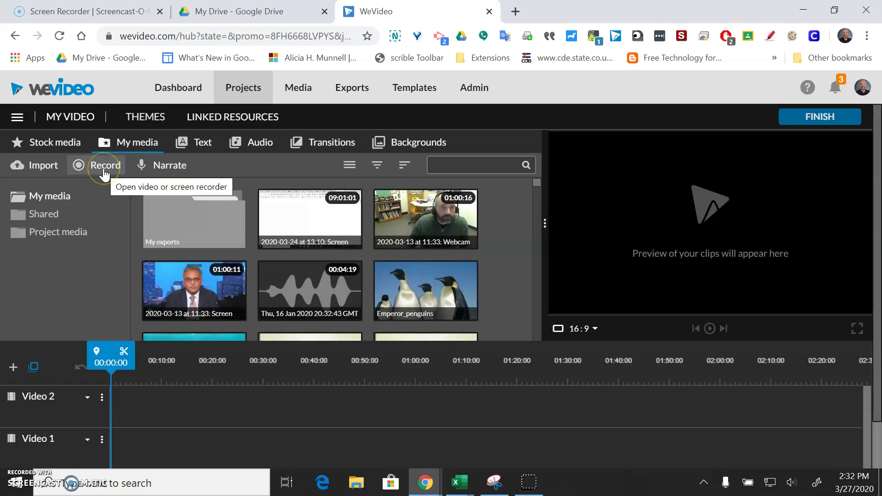
click(104, 171)
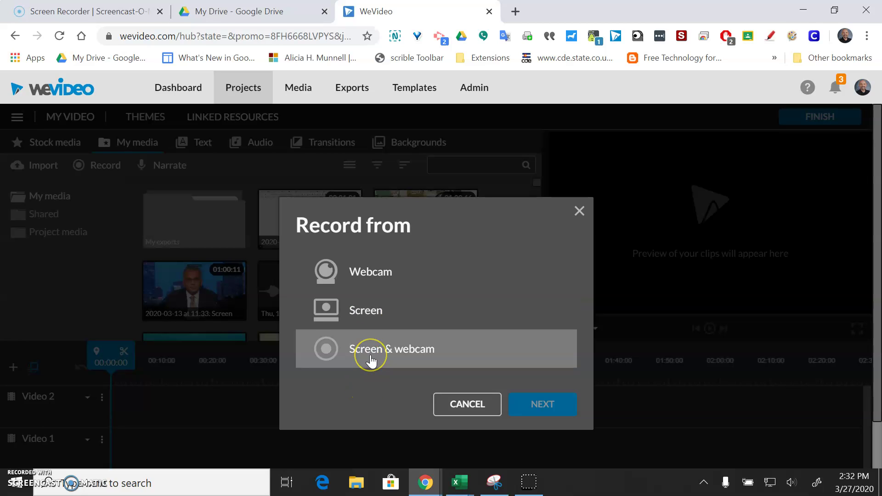
click(371, 352)
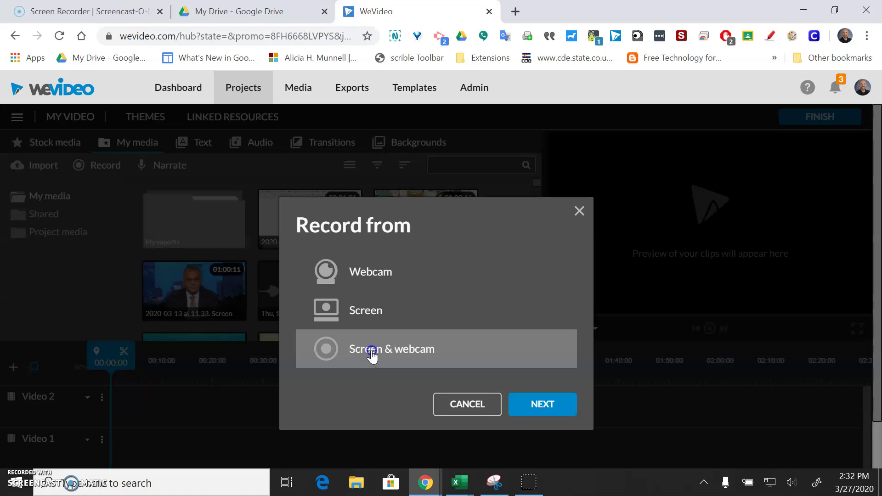
Keep the USB Video Device camera and set the Logitech USB microphone as audio
click(536, 410)
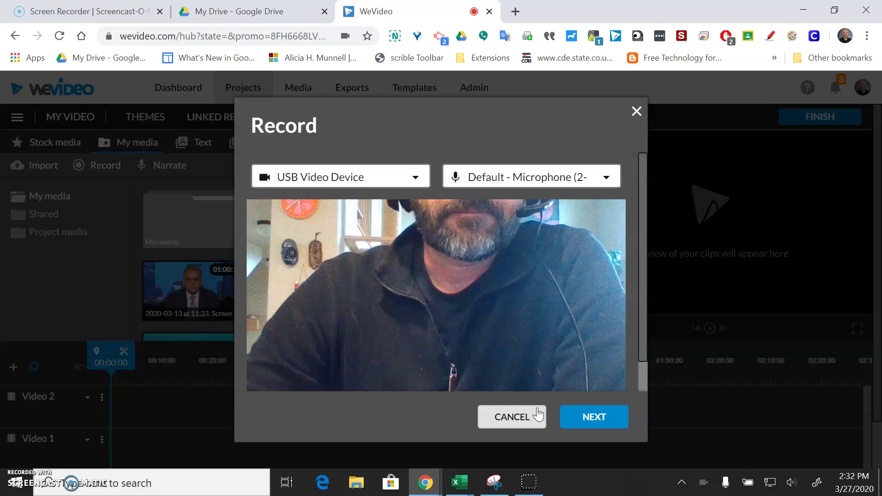
click(476, 377)
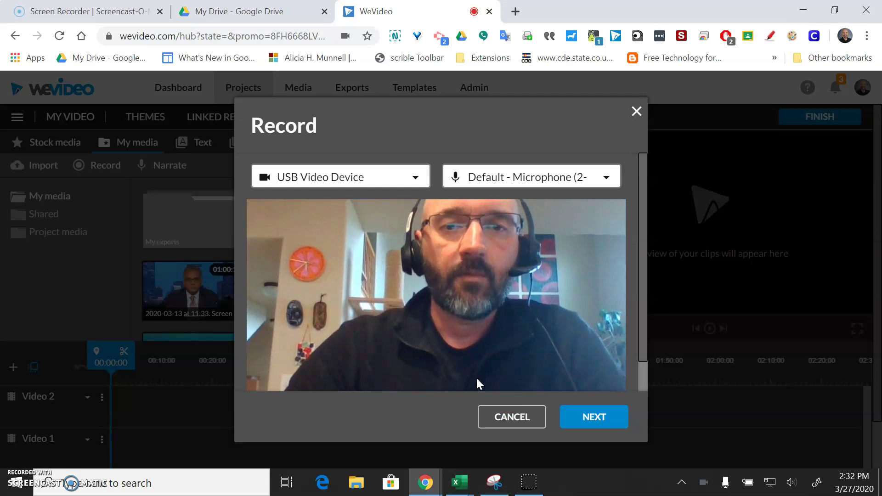
click(333, 221)
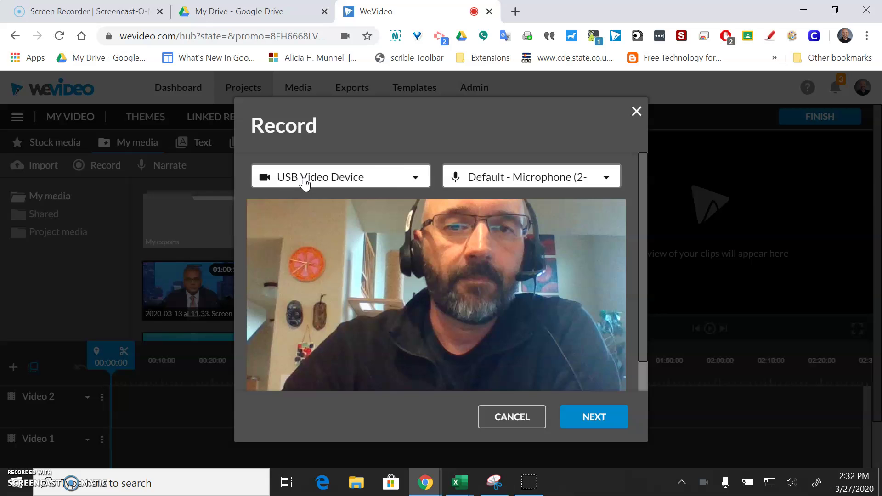
click(416, 180)
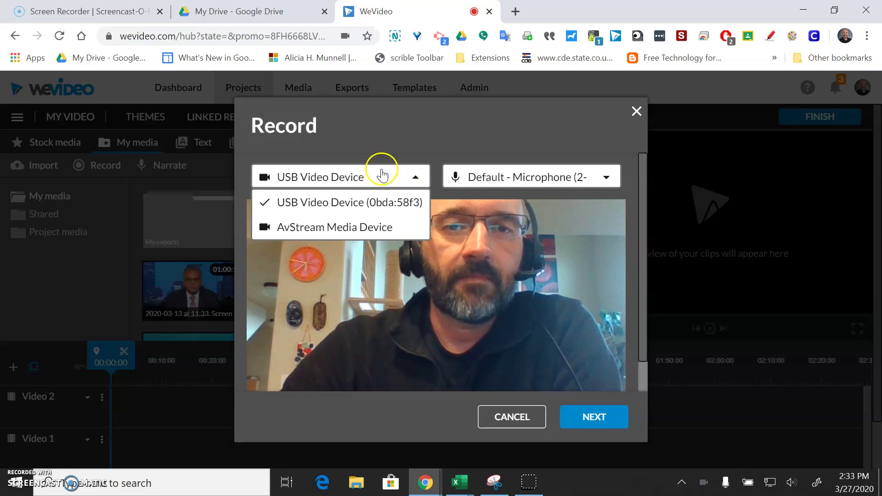
click(391, 144)
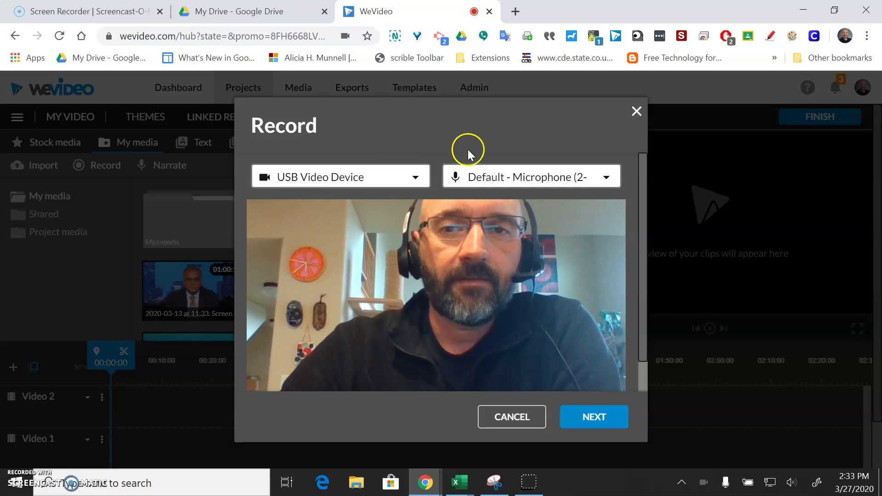
click(606, 178)
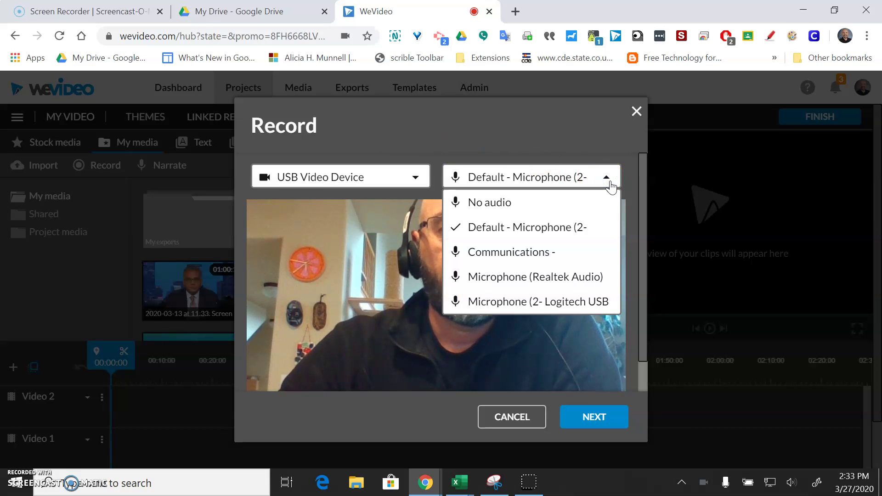
click(556, 303)
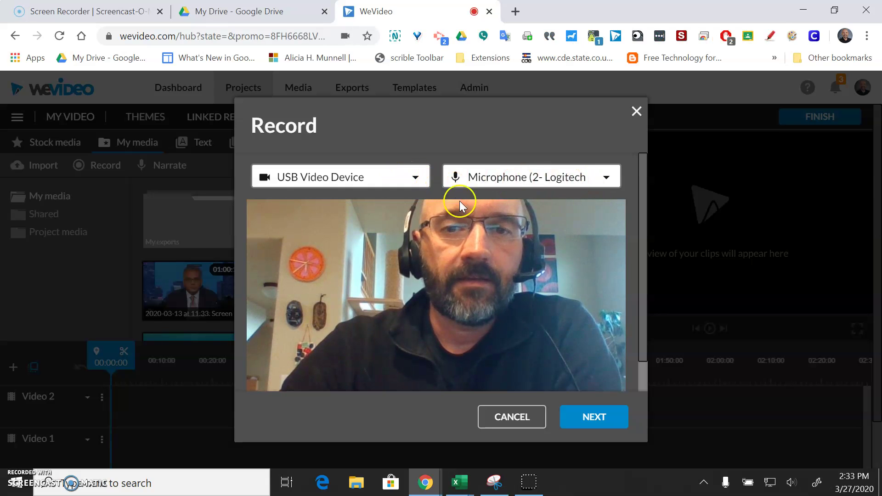
Share Your Entire Screen to begin the recording
click(597, 418)
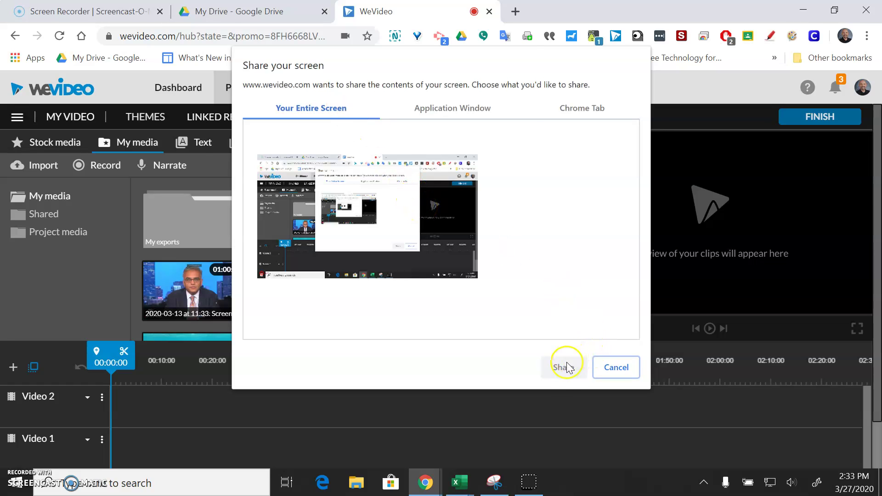
click(430, 228)
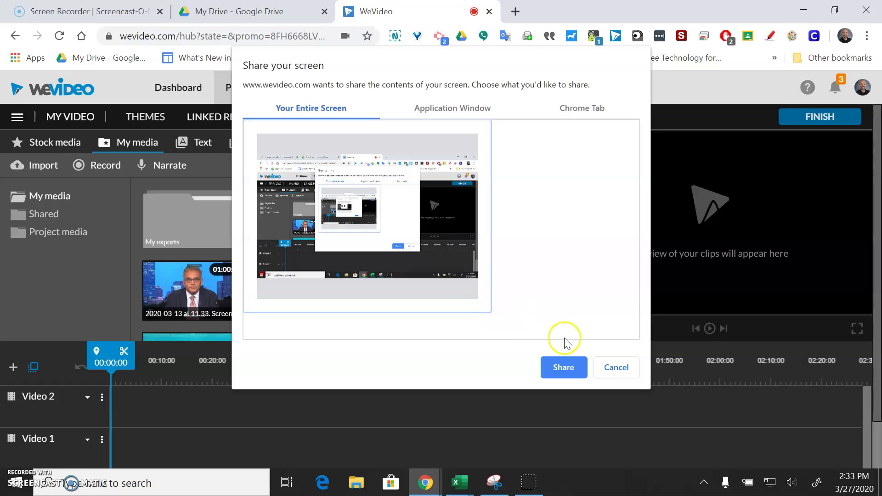
click(563, 367)
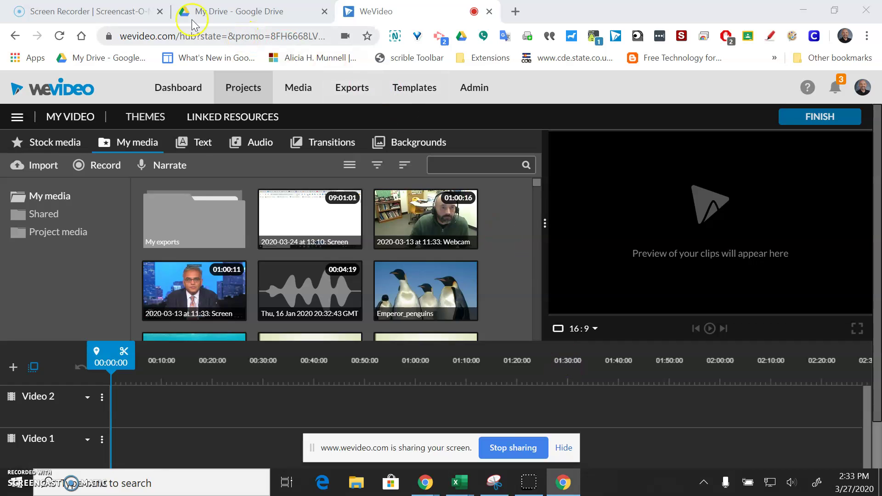
Switch to the Screencast-O-Matic Screen Recorder tab while recording
click(112, 11)
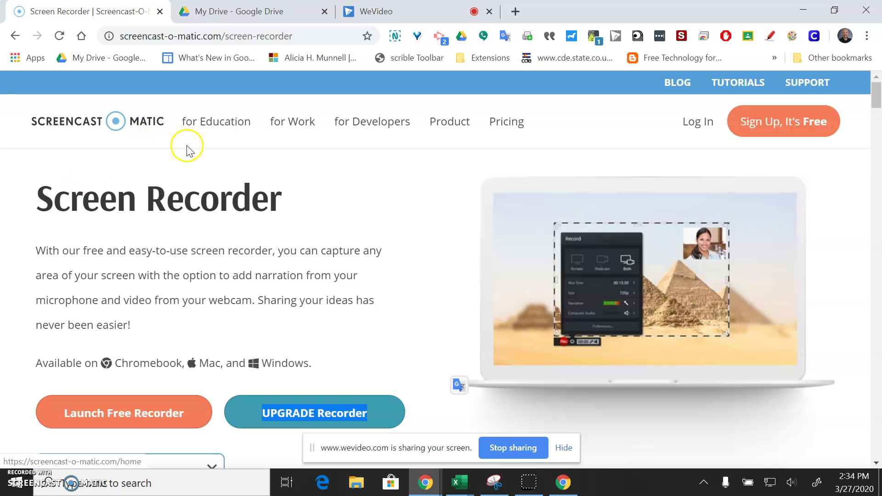
Search 'us map', scroll to NPR's coronavirus cases map, then return to the WeVideo tab
click(267, 40)
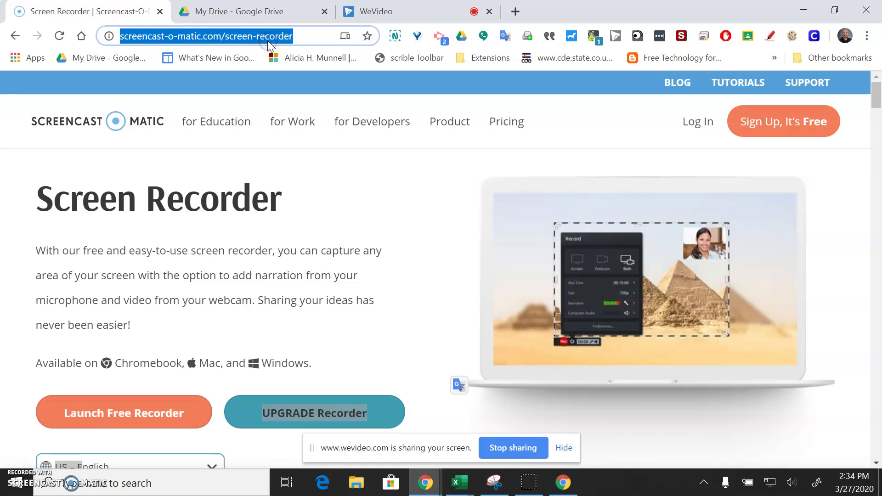
text(us map)
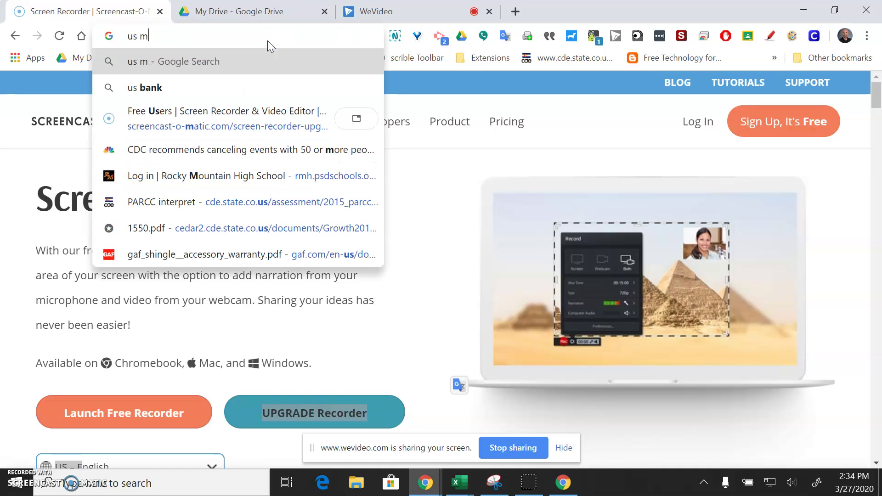
key(Return)
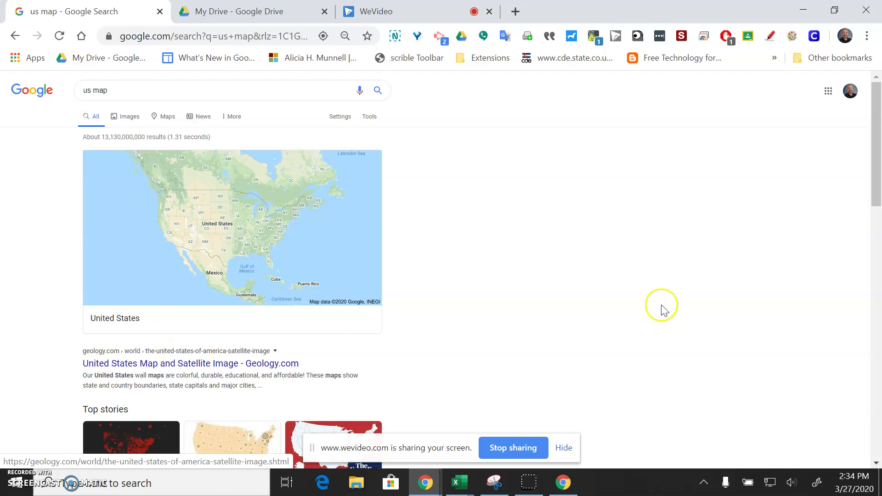
drag(877, 169, 876, 231)
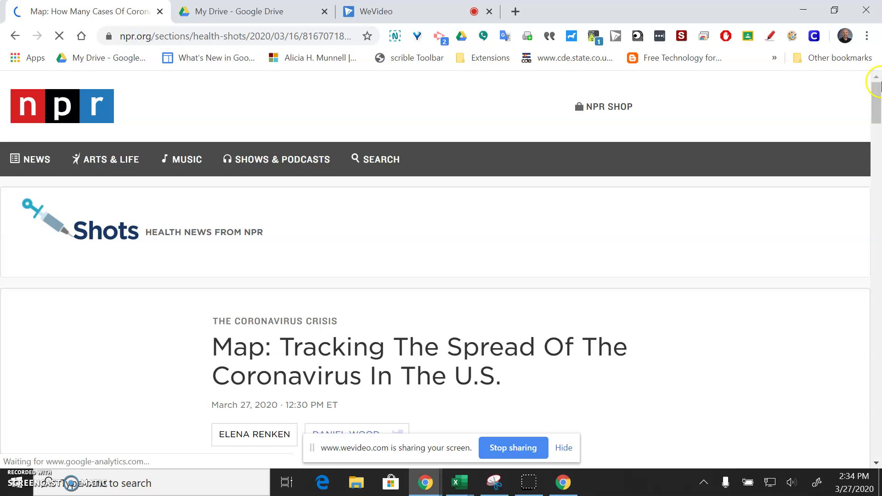
click(877, 115)
drag(876, 116, 877, 155)
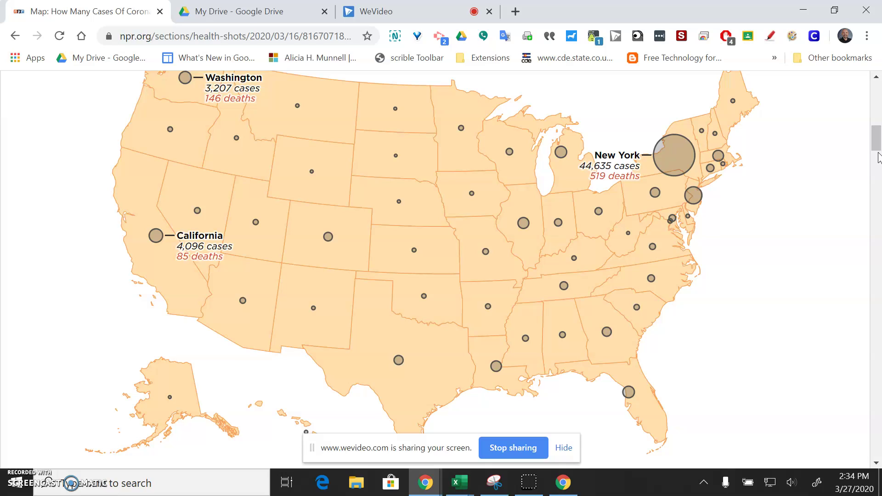
click(399, 15)
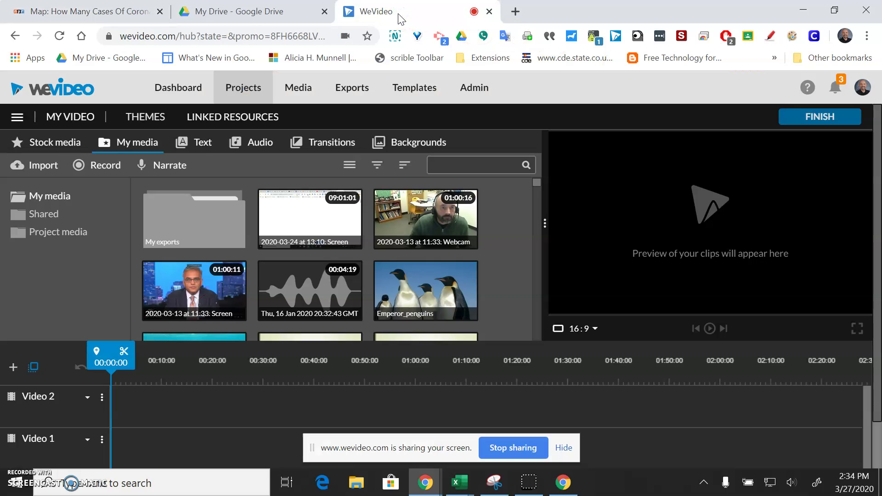
Stop screen sharing and save the webcam and screen recordings into the project
click(522, 447)
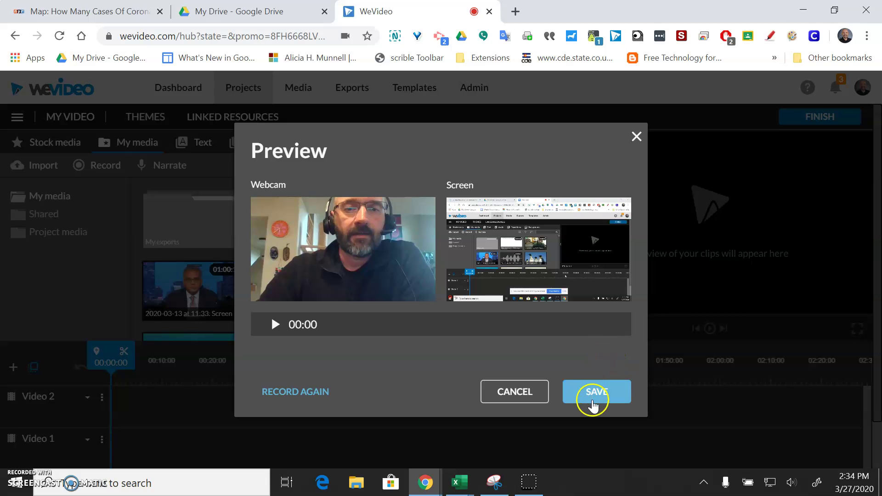
click(594, 399)
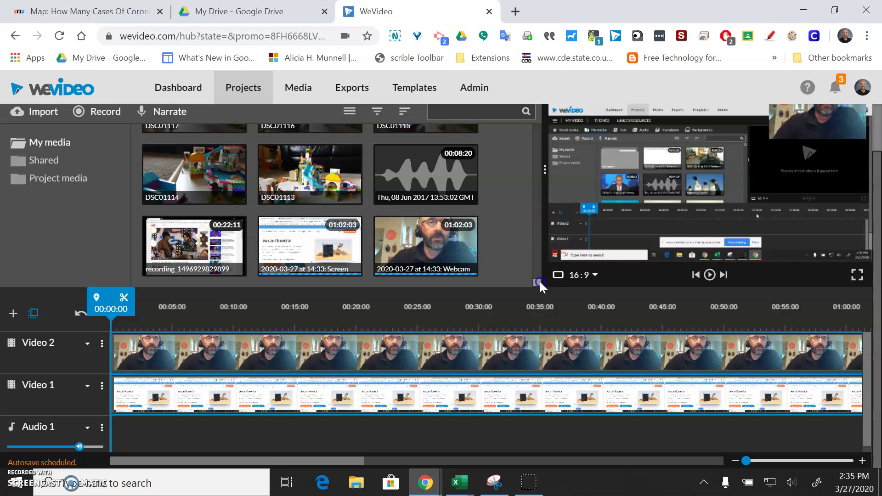
Find the new recordings in the media library and select the Video 2 webcam clip
drag(536, 280, 526, 130)
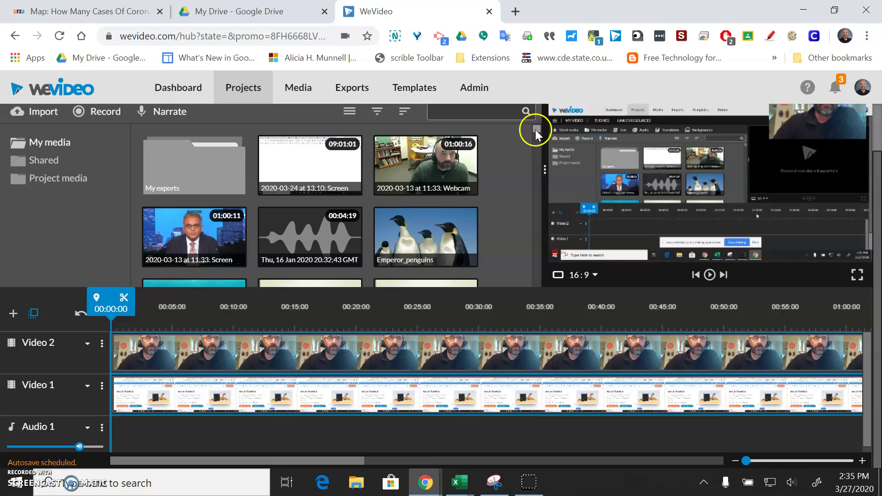
drag(536, 132, 535, 296)
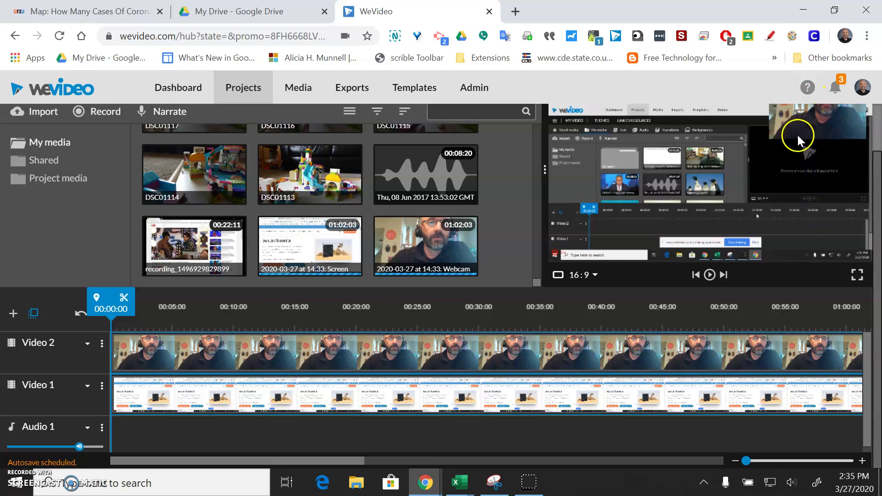
click(592, 358)
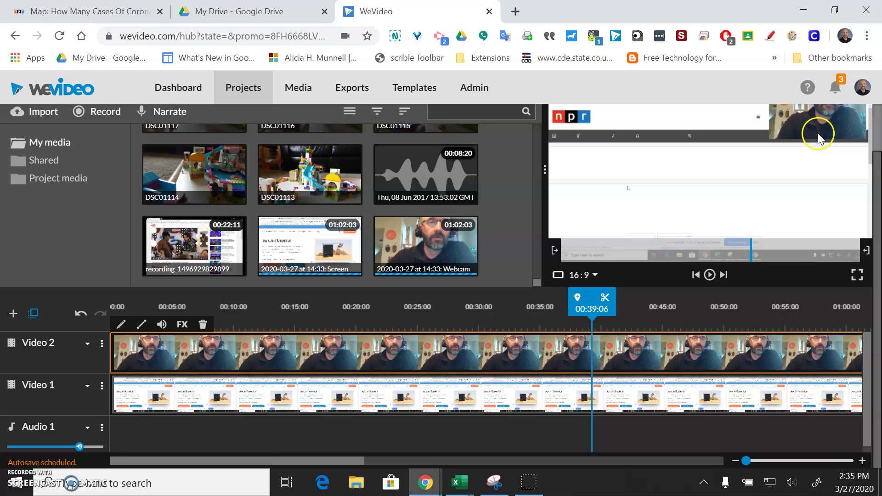
double_click(817, 124)
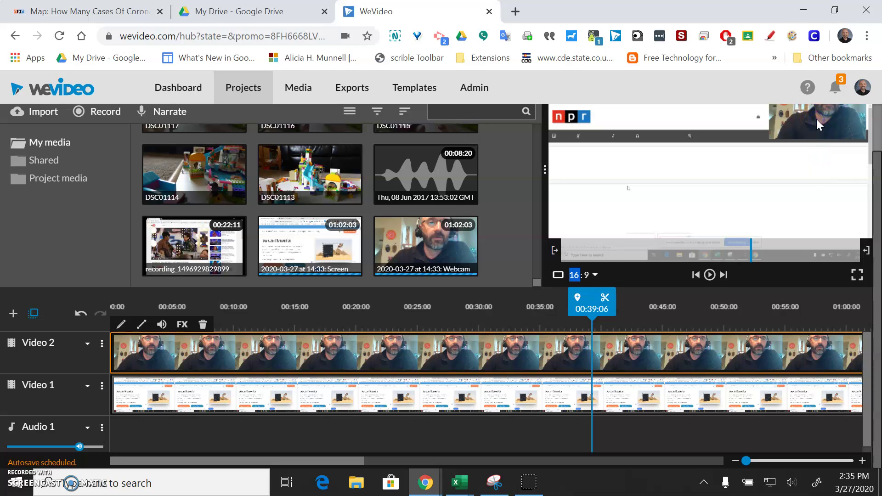
Open the webcam clip's Transform settings and shrink its scale to 0.47
double_click(175, 353)
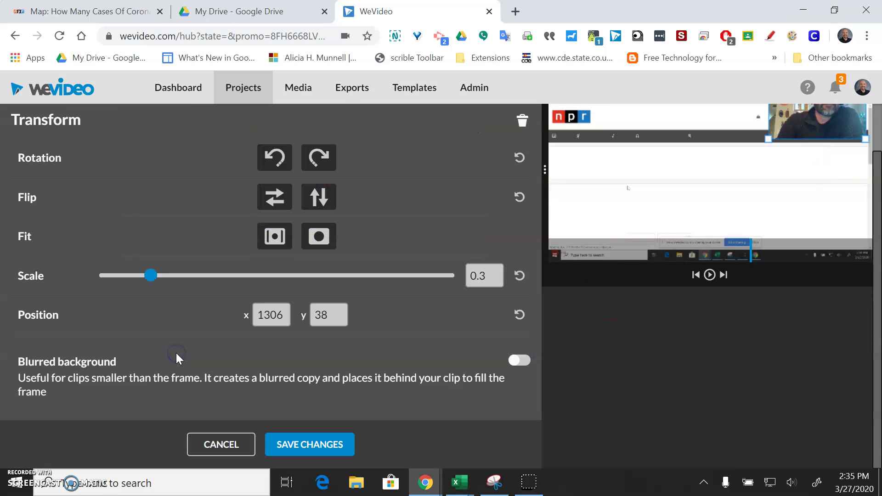
click(211, 456)
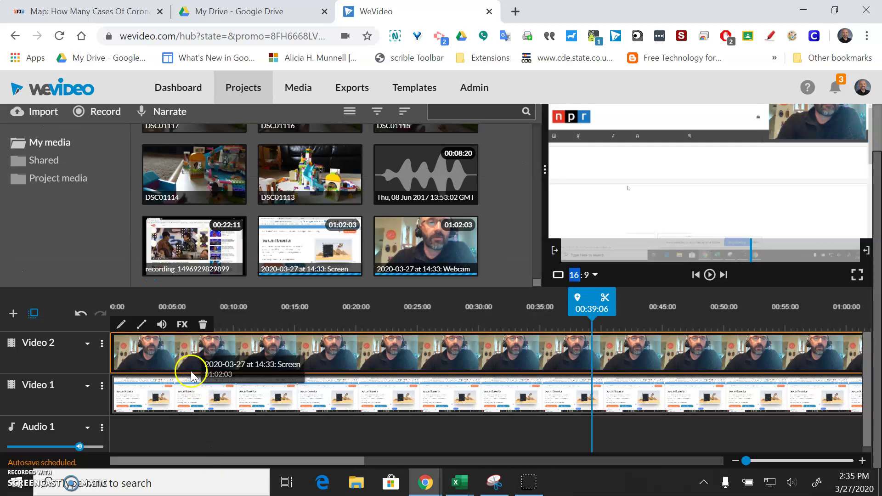
double_click(154, 360)
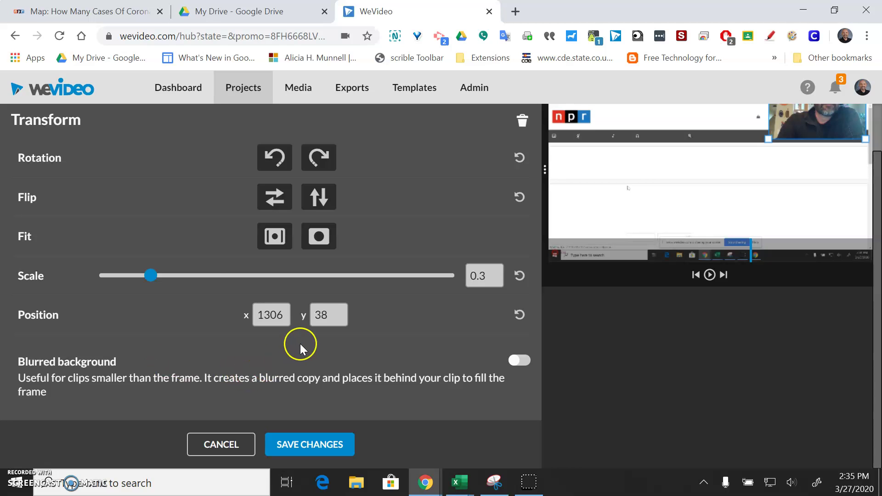
drag(152, 275, 175, 278)
click(273, 236)
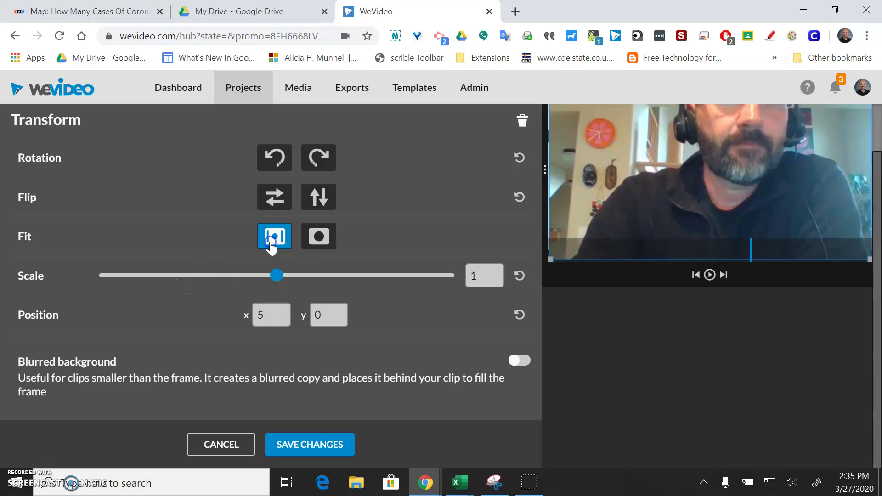
click(325, 236)
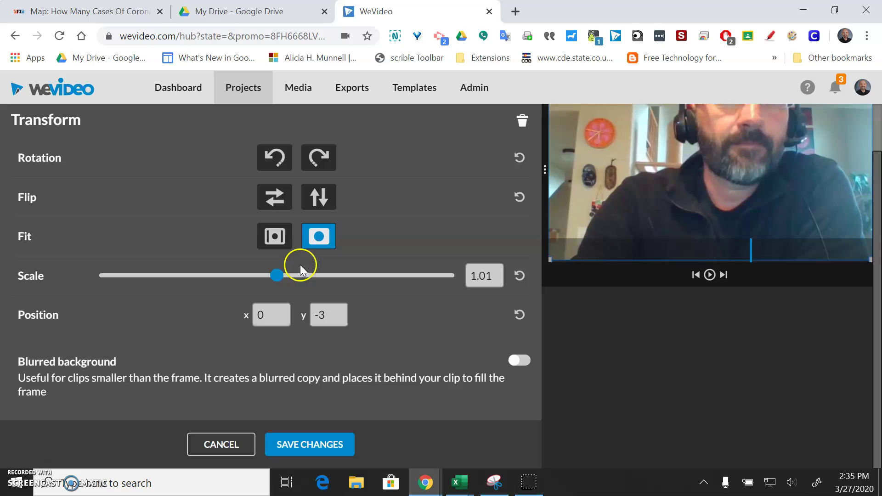
click(276, 276)
drag(277, 279, 182, 290)
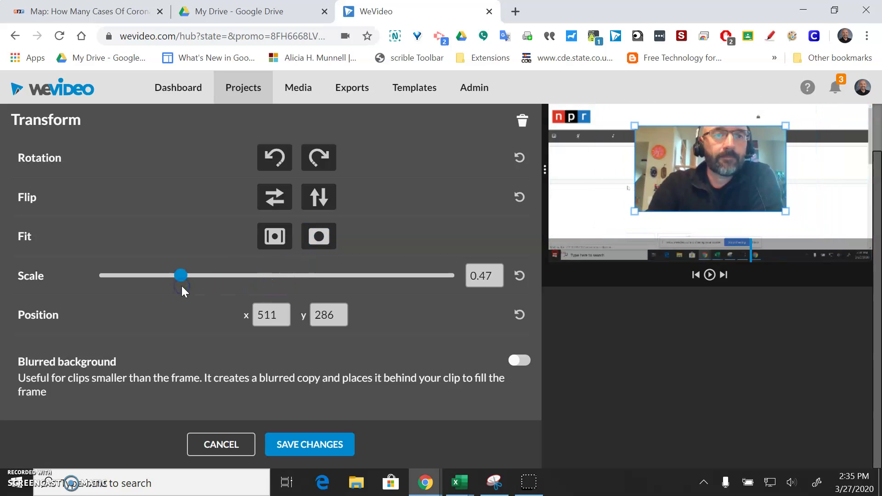
Rotate the webcam clip back upright and flip it horizontally
click(279, 155)
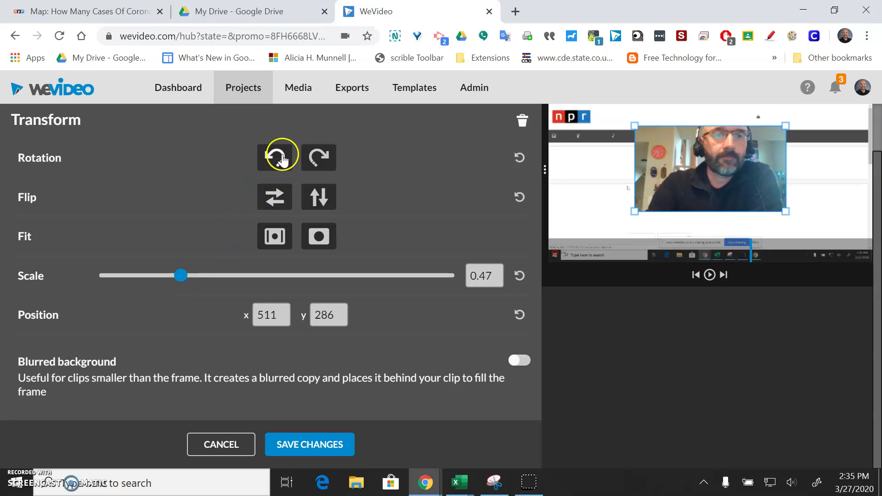
click(281, 160)
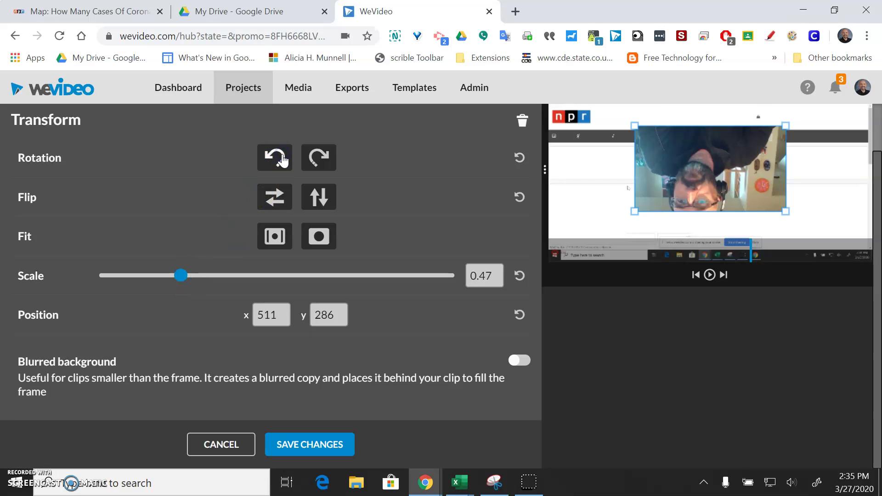
click(282, 160)
click(281, 160)
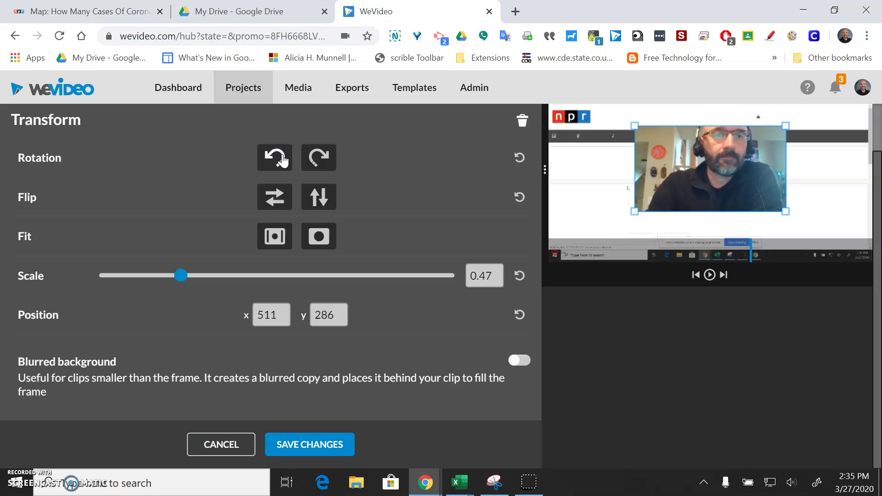
click(277, 193)
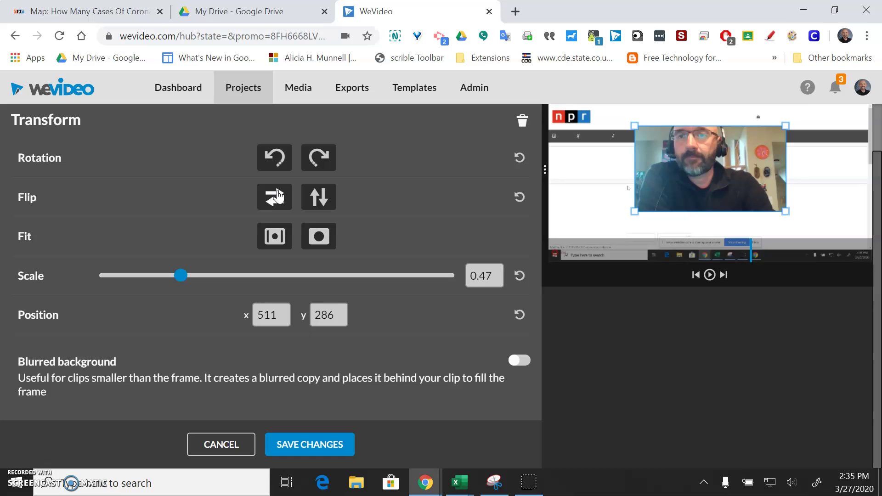
Unmirror the webcam clip, scale it to 0.36 at position 1199, 635 (bottom-right), and save
click(277, 197)
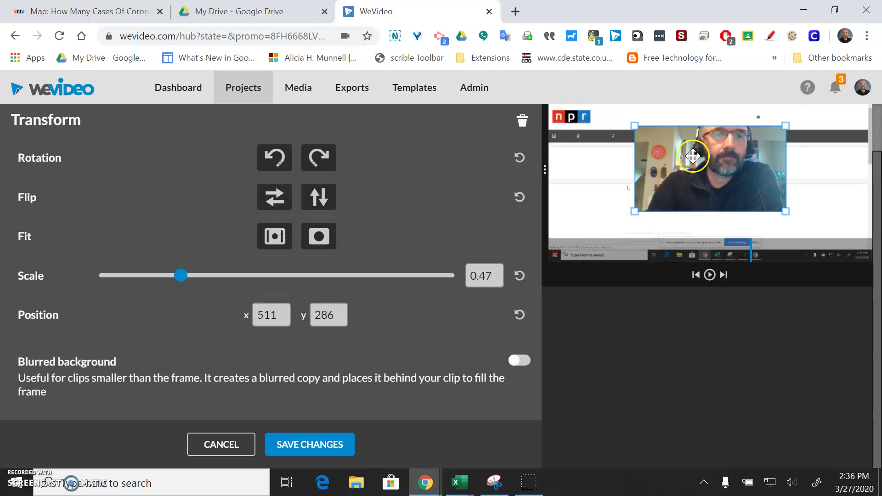
drag(698, 161, 774, 139)
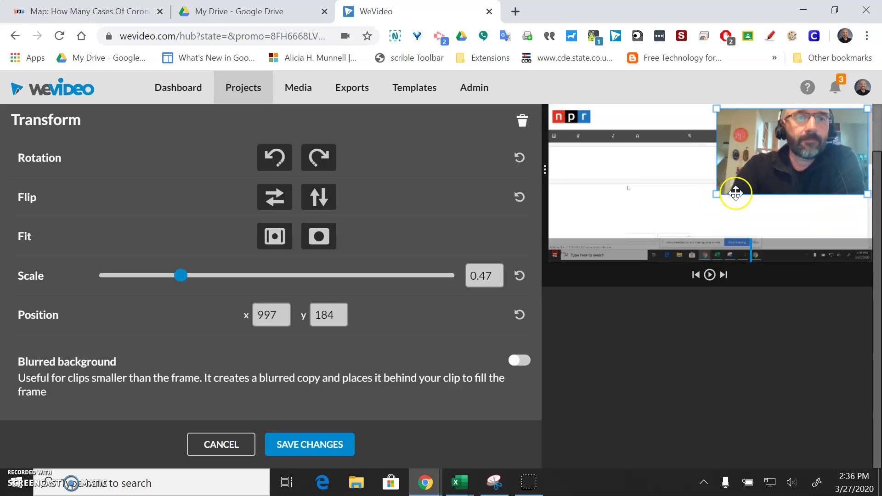
mouse_move(720, 191)
mouse_down()
mouse_move(731, 165)
mouse_move(718, 184)
mouse_up()
drag(753, 159, 782, 225)
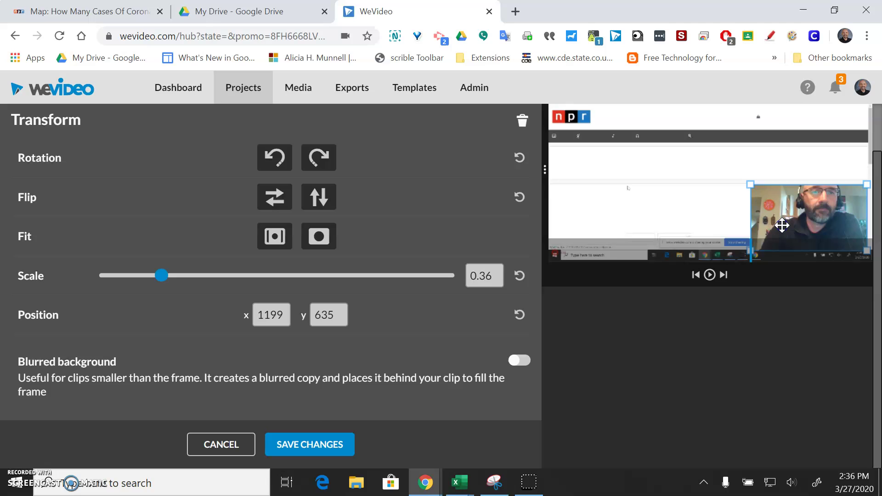
click(316, 445)
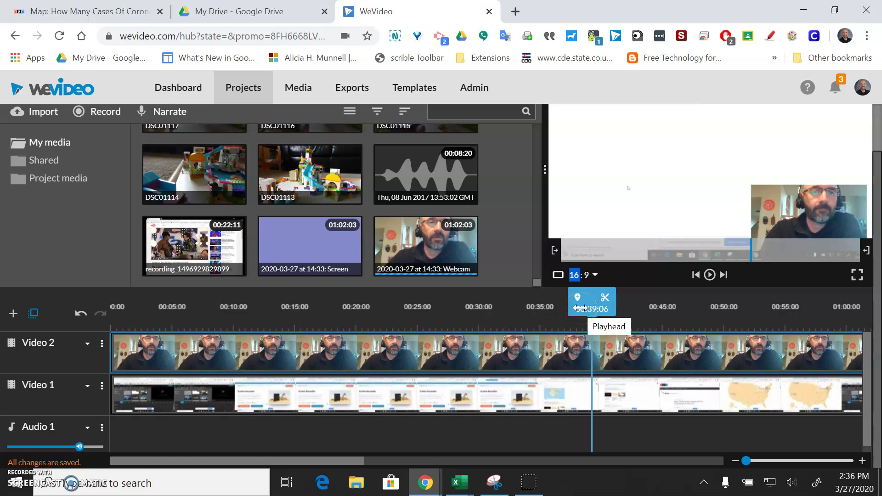
Split the webcam clip on Video 2 at 00:49:18, where the map appears
drag(580, 309, 726, 307)
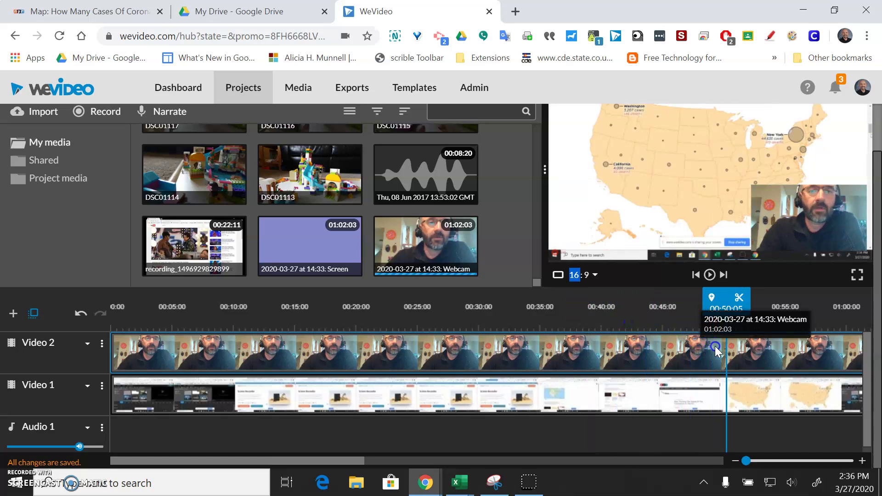
click(715, 349)
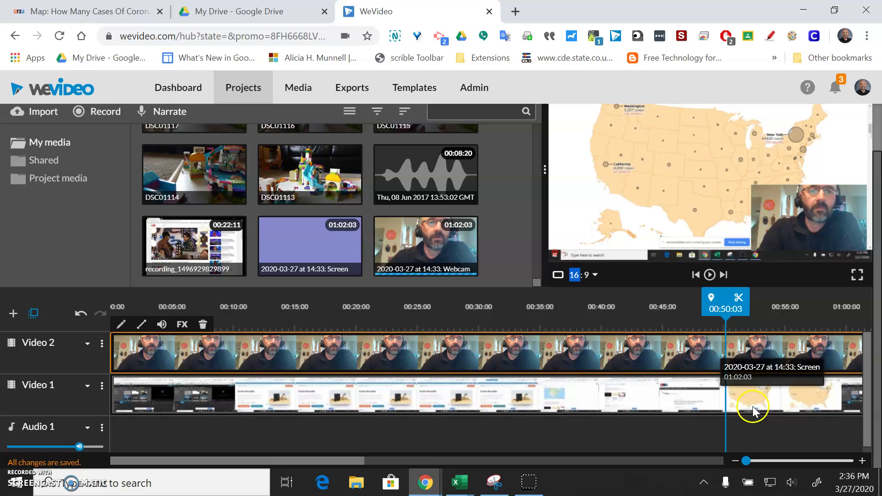
drag(724, 300, 717, 299)
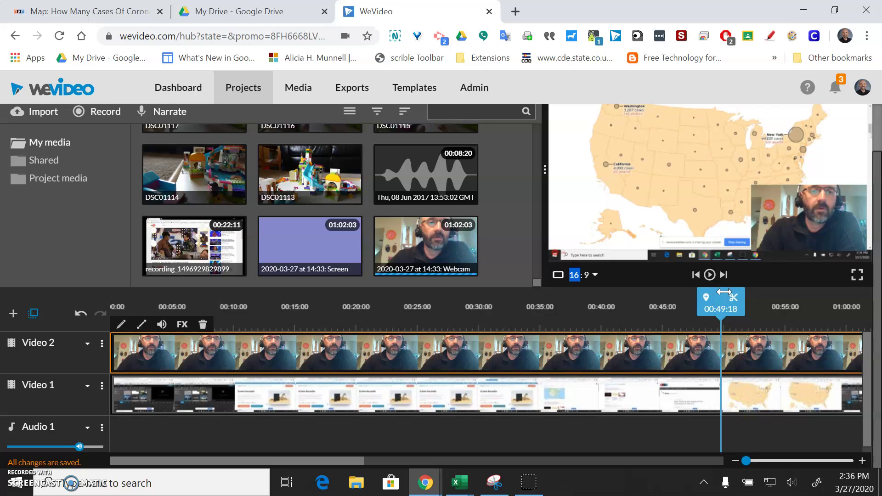
click(734, 297)
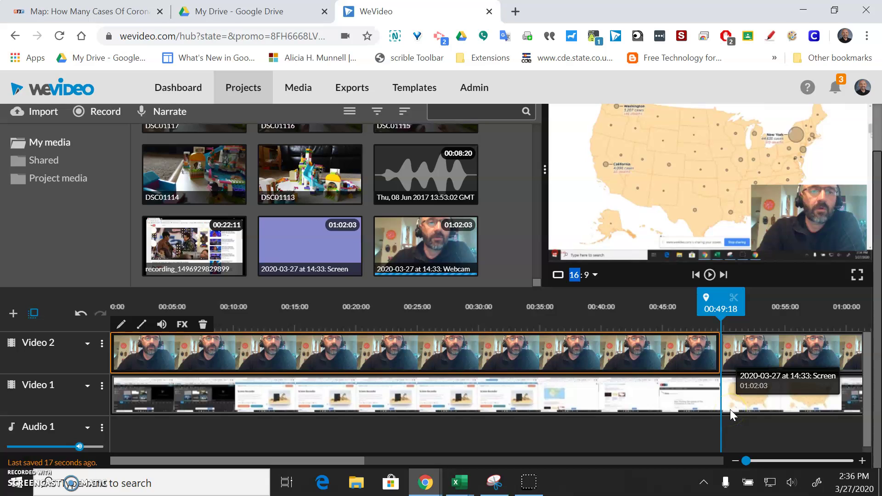
Split the screen clip on Video 1 at the same 00:49:18 point and select the earlier webcam part
mouse_move(728, 418)
mouse_down()
mouse_move(729, 394)
mouse_move(727, 410)
mouse_up()
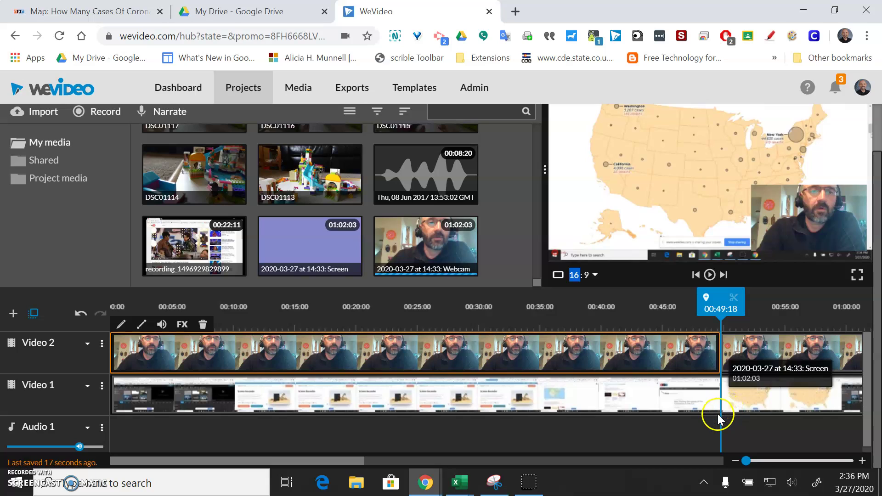
click(721, 413)
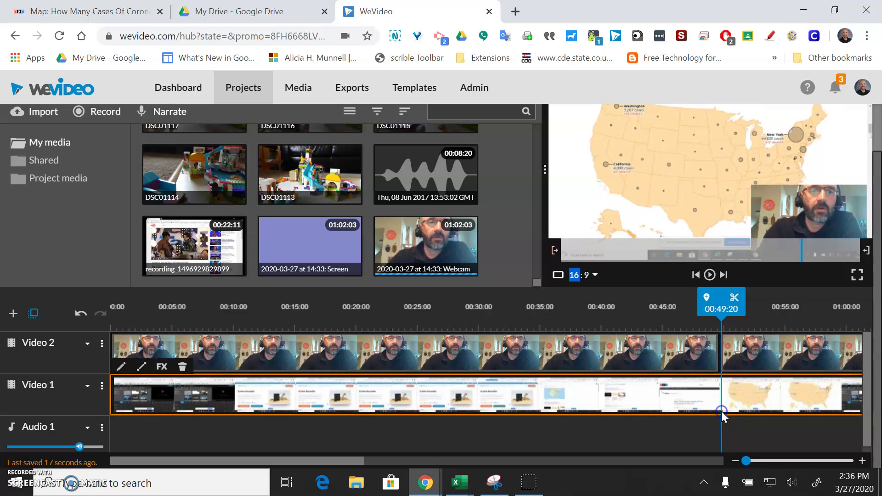
click(723, 313)
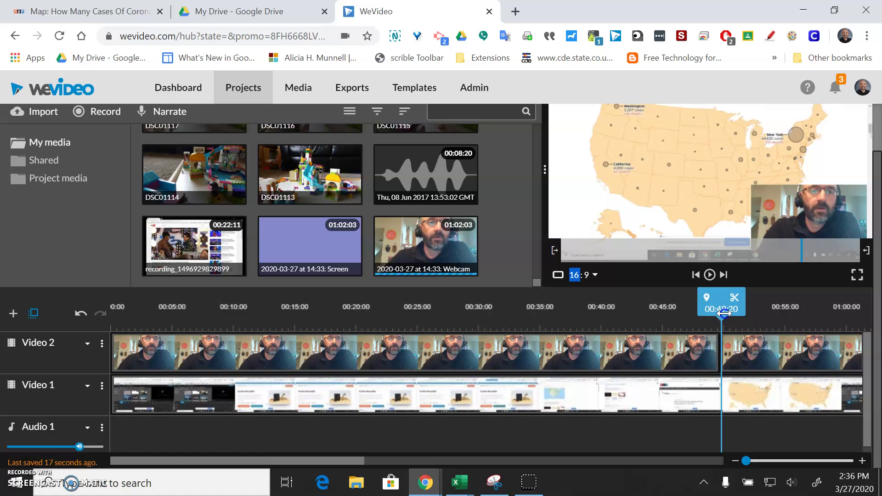
drag(723, 313, 721, 314)
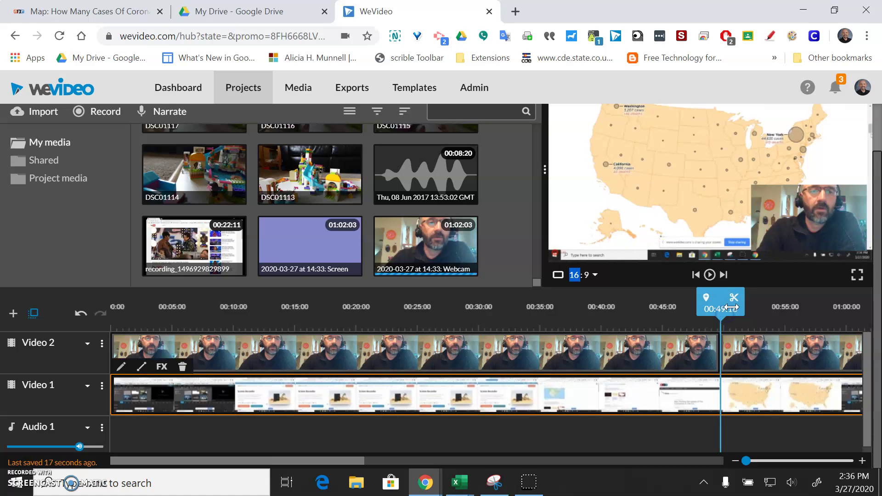
click(737, 304)
click(660, 362)
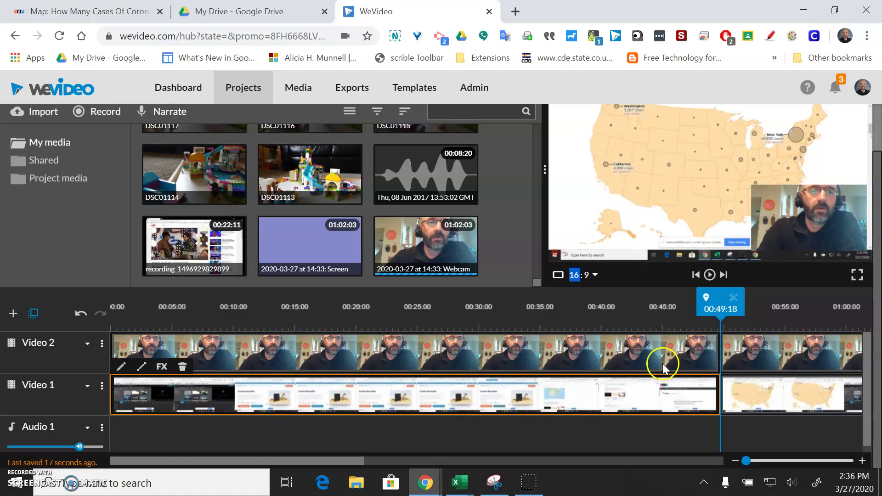
Delete the earlier webcam and screen parts and move both remaining clips to 00:00
key(Delete)
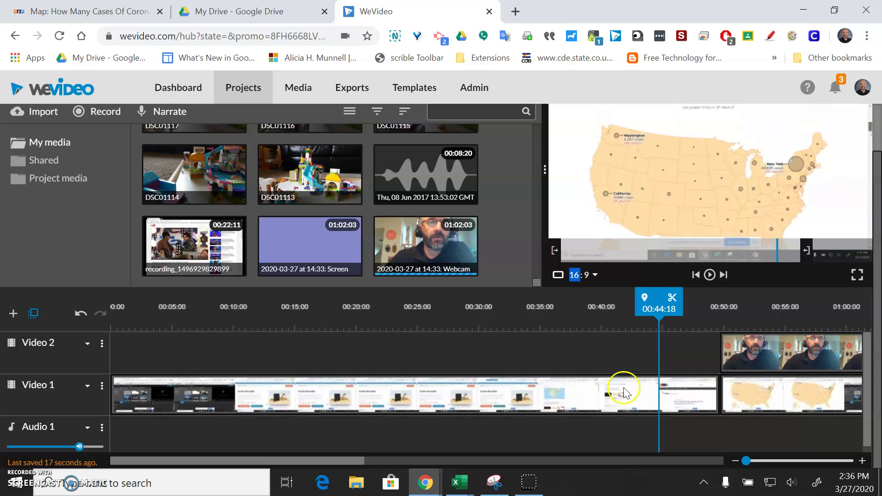
click(606, 404)
key(Delete)
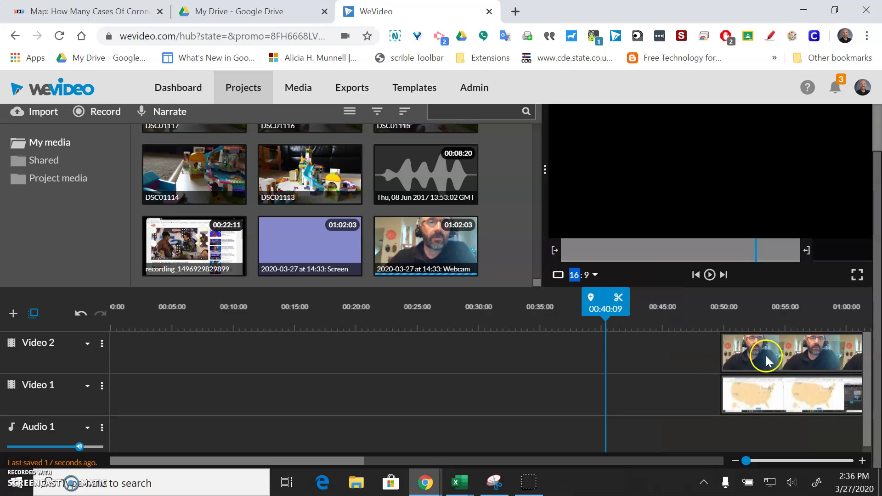
drag(777, 357, 170, 352)
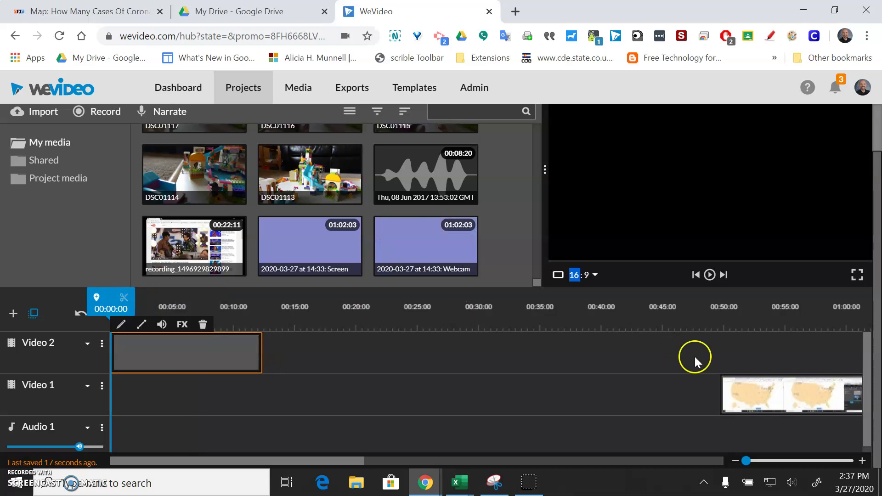
click(753, 394)
drag(754, 395, 134, 407)
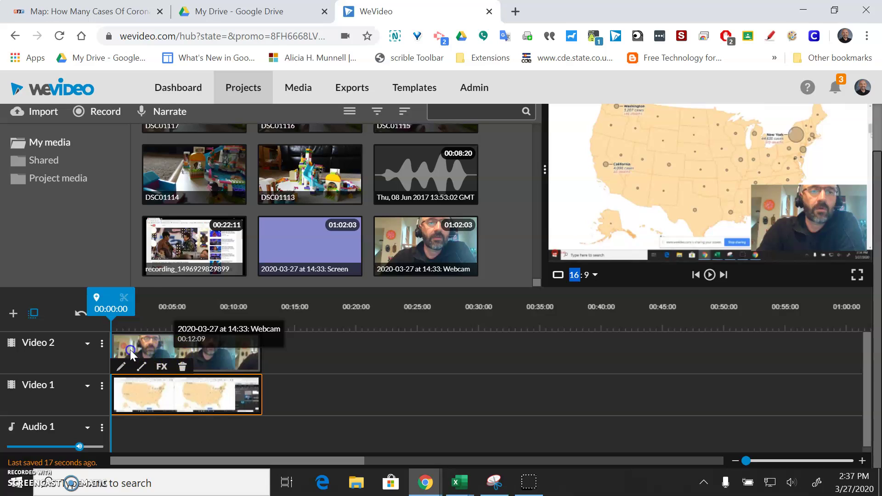
Move the webcam overlay to the bottom-left at position -24, 625 and enlarge it to 0.42
click(141, 366)
drag(777, 229, 575, 237)
mouse_move(671, 199)
mouse_down()
mouse_move(675, 180)
mouse_move(660, 202)
mouse_up()
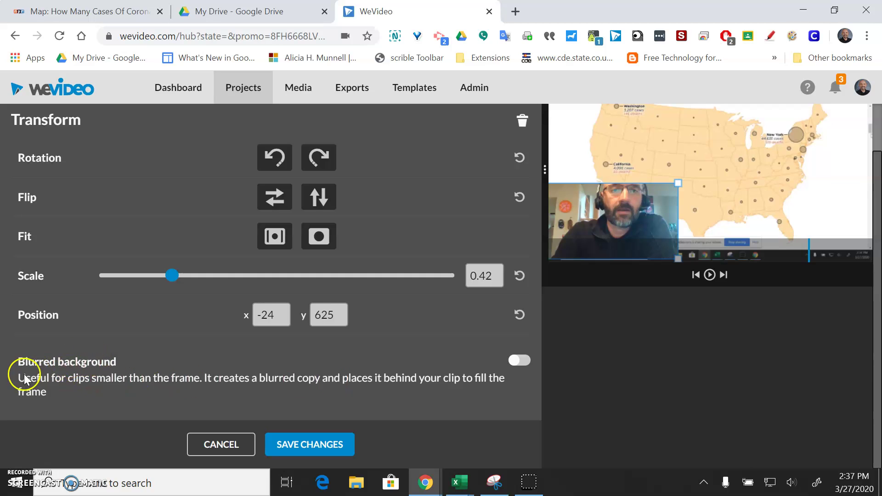
Leave Blurred background off and save the bottom-left, 0.42-scale webcam transform
click(527, 363)
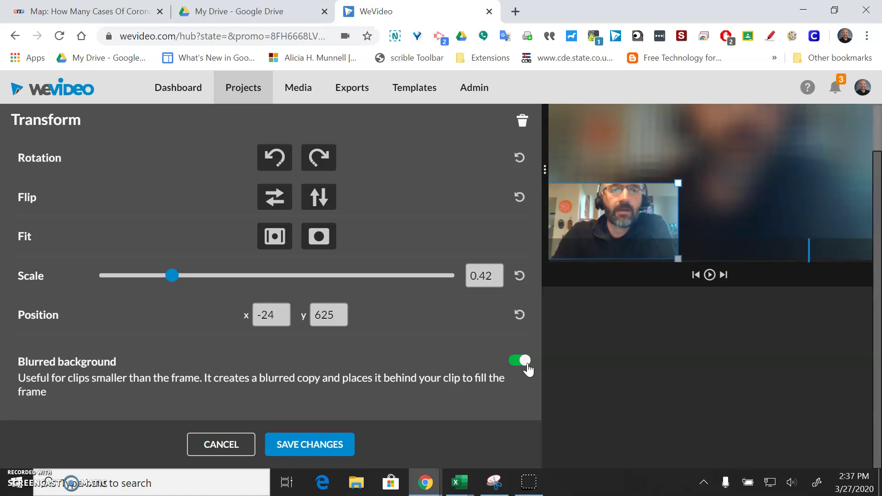
click(513, 364)
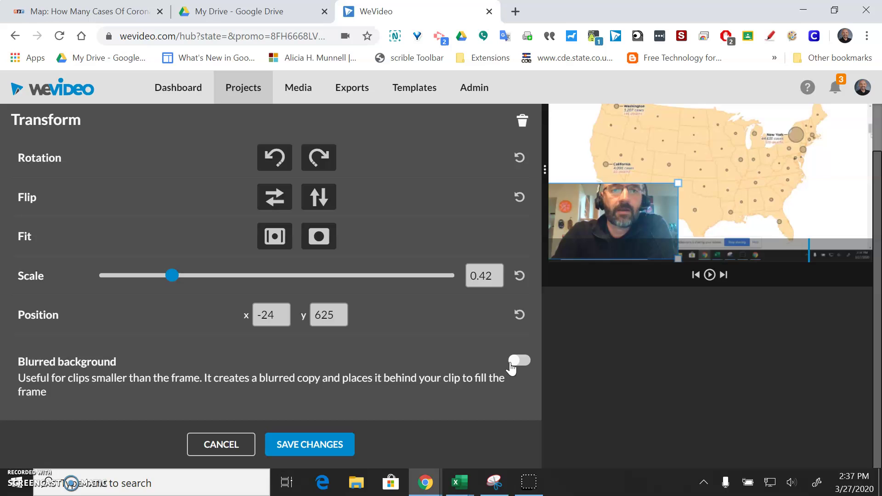
click(323, 447)
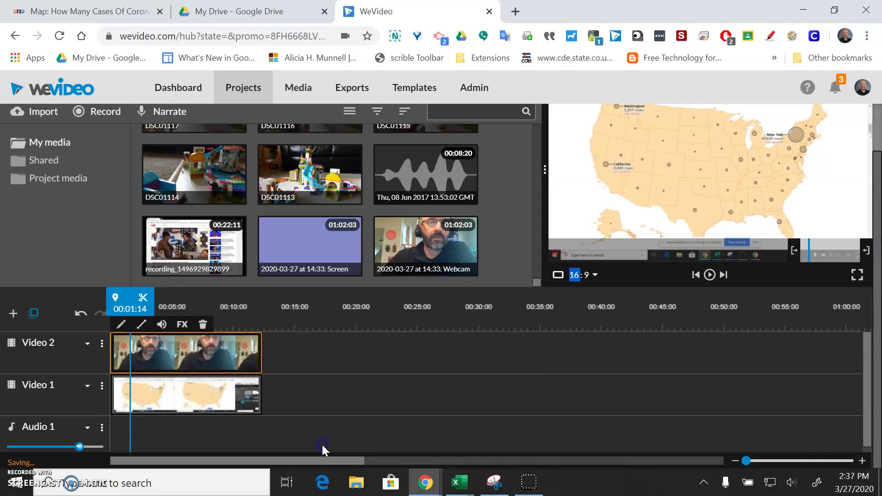
drag(130, 300, 98, 302)
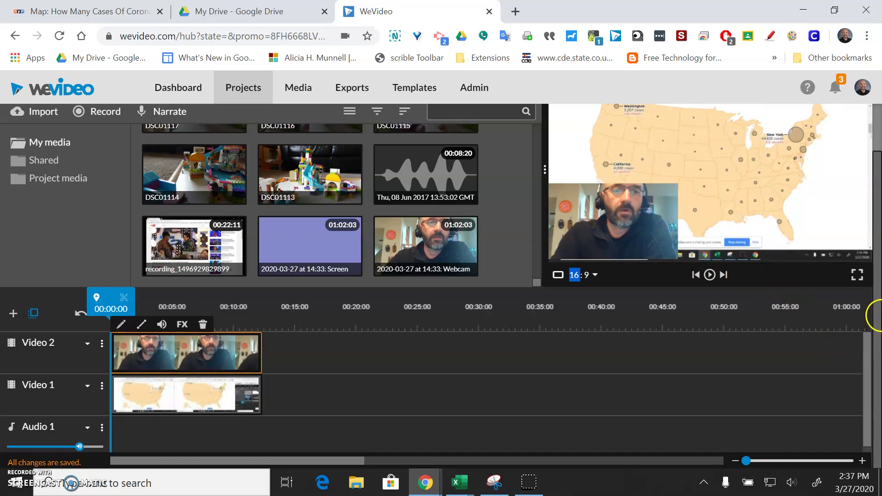
drag(878, 315, 874, 241)
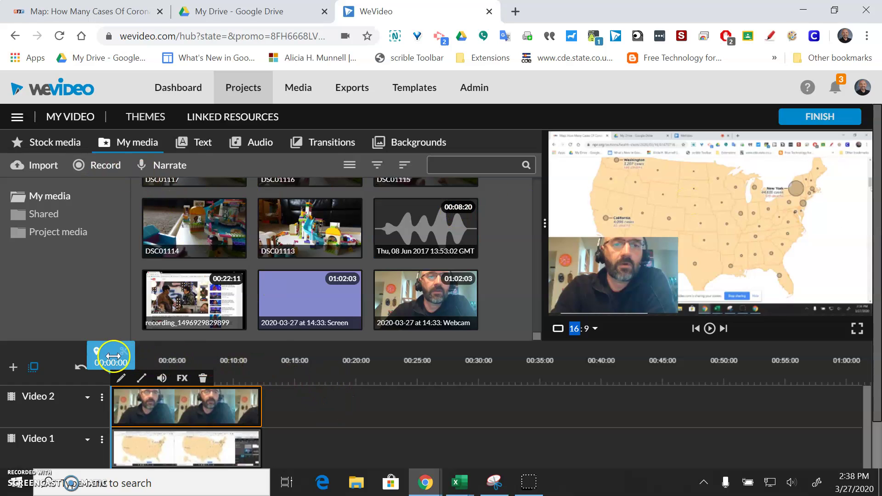
drag(211, 360, 270, 365)
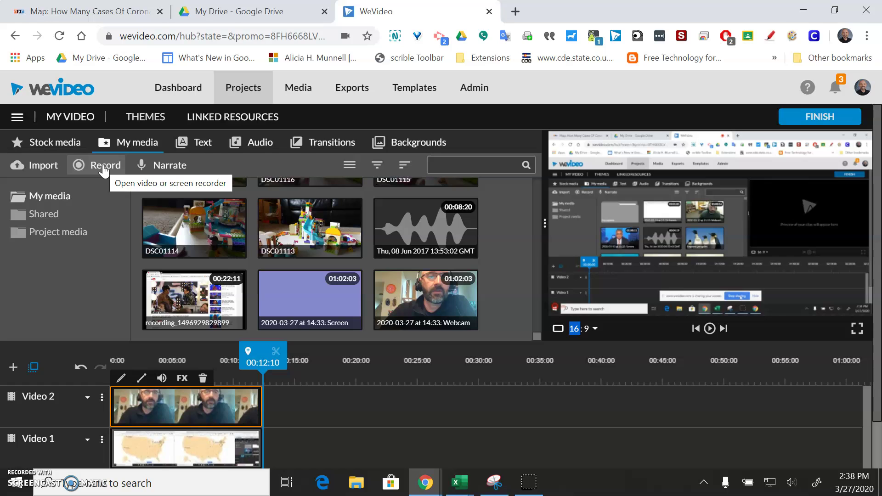
Start the export and set its title to 'PIP WeVideo Example'
click(825, 119)
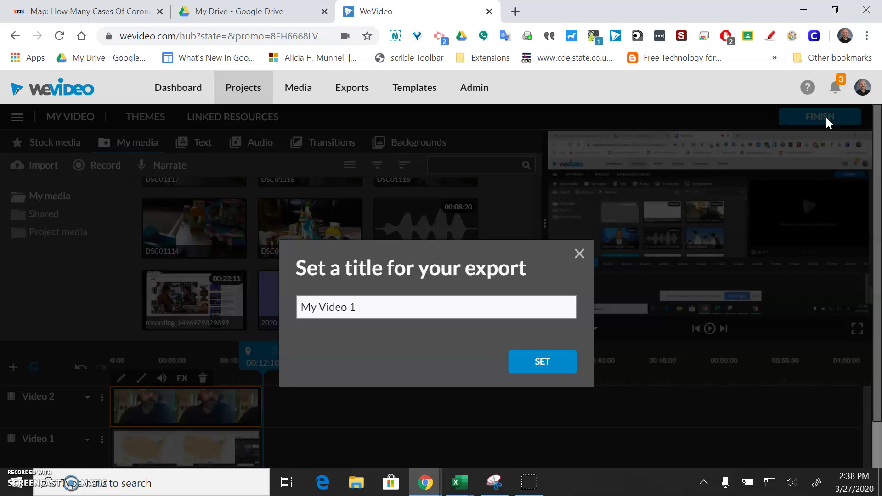
drag(356, 306, 262, 308)
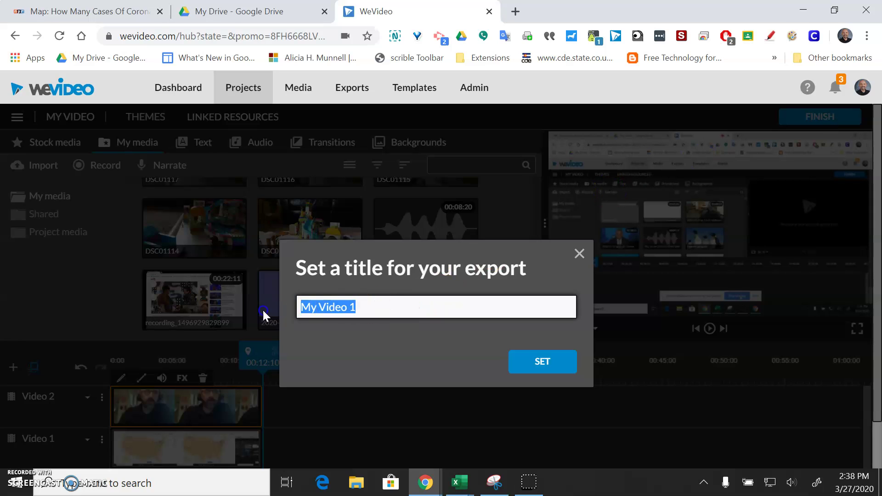
text(PIP W)
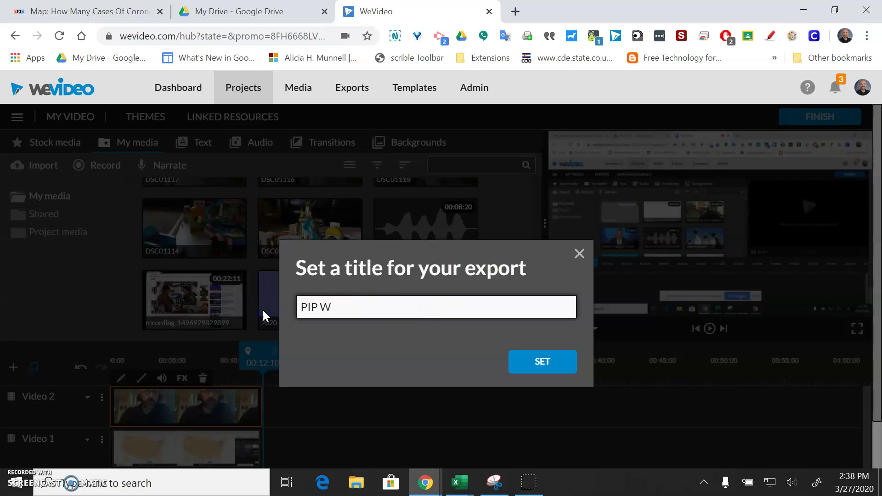
text(eVideo Example)
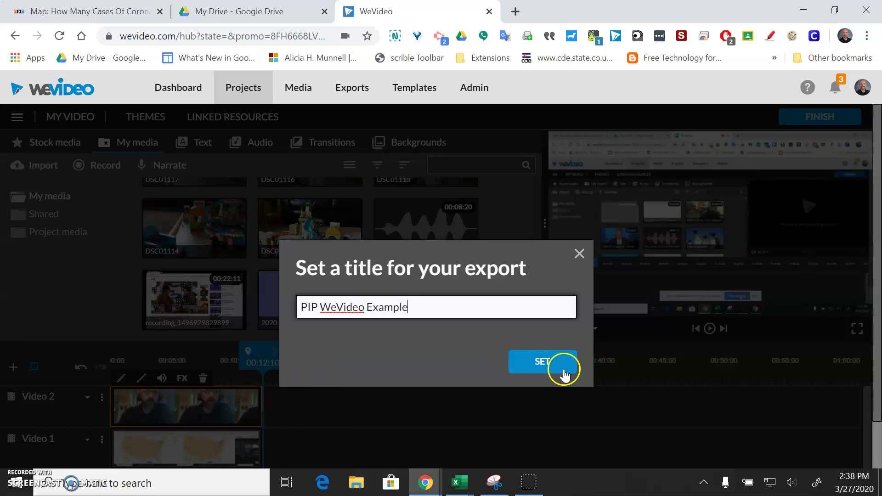
click(544, 371)
Export at HD 1280x720 to WeVideo, Google Drive and YouTube
click(669, 305)
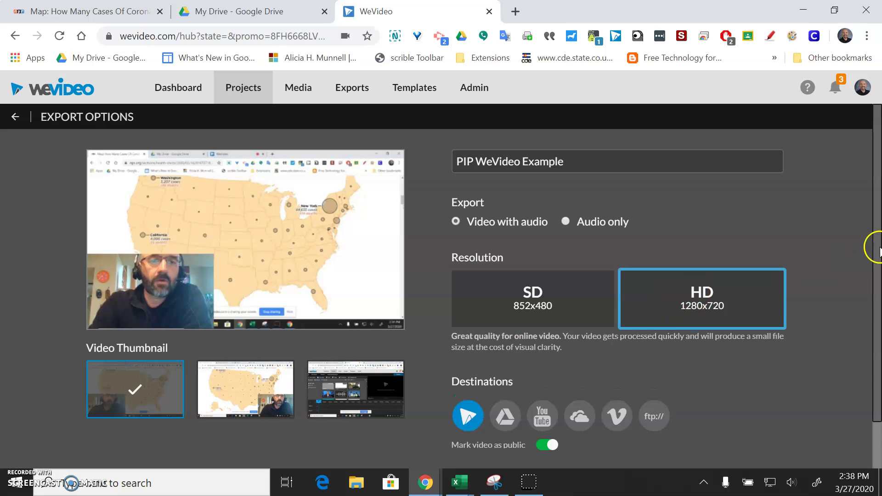
drag(877, 247, 875, 321)
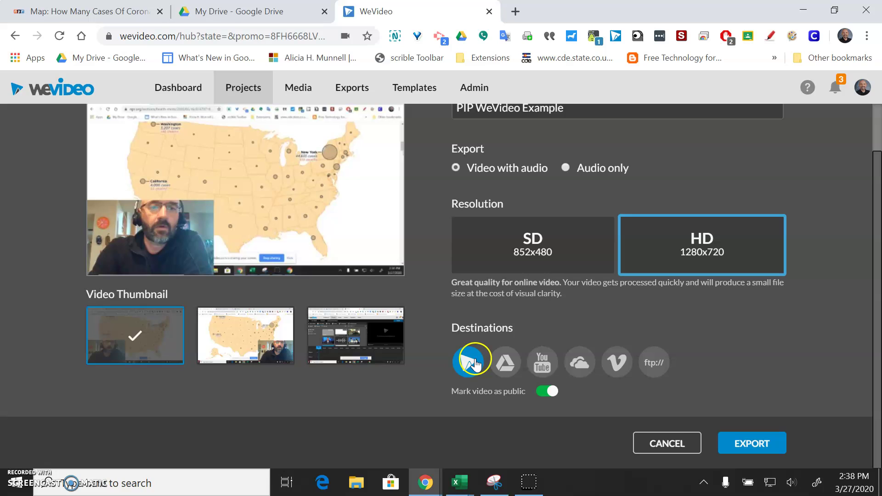
click(503, 365)
click(541, 364)
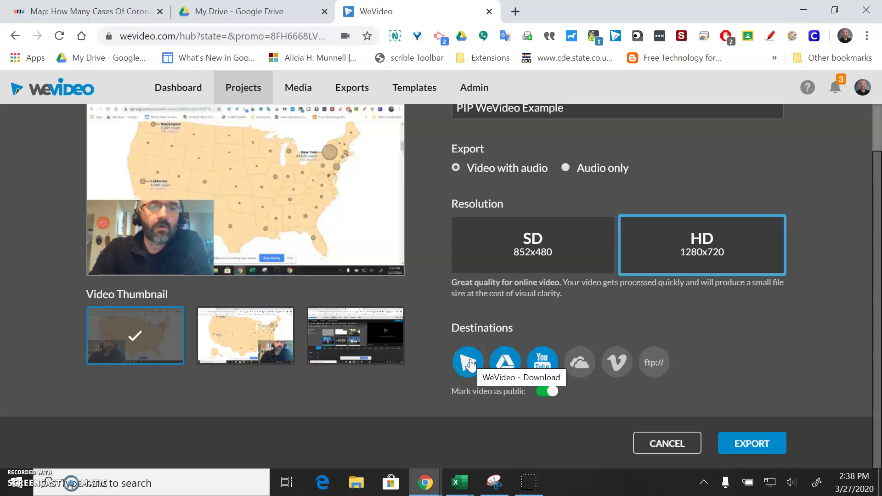
click(658, 433)
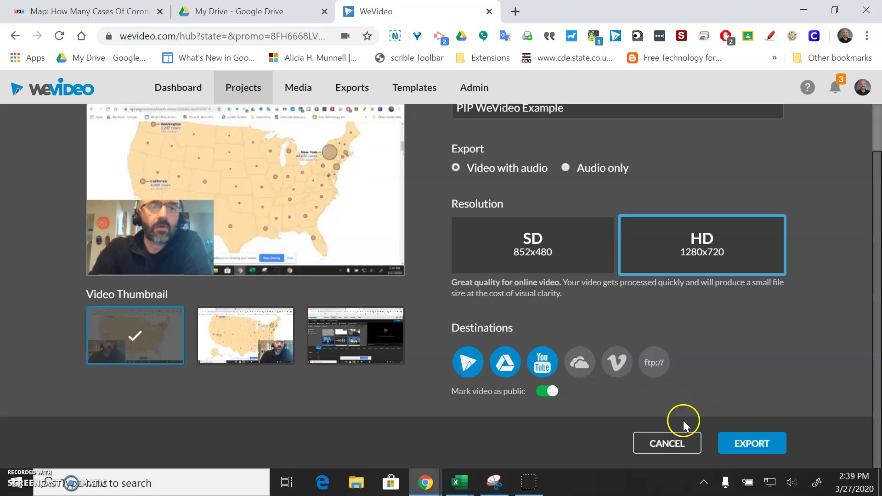
click(739, 441)
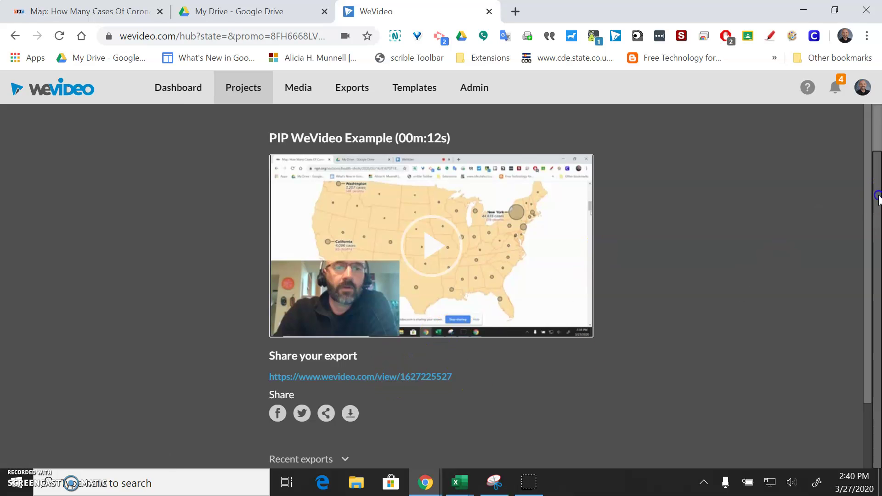
click(877, 231)
drag(877, 232, 865, 353)
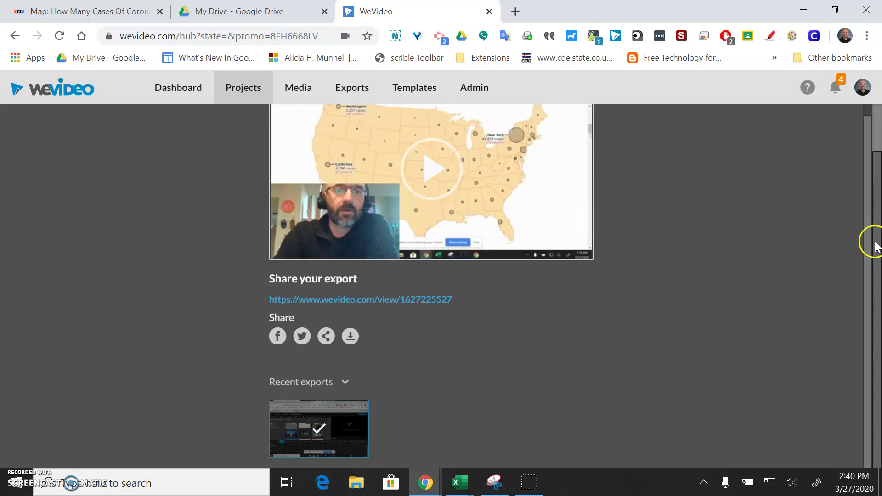
drag(869, 246, 868, 193)
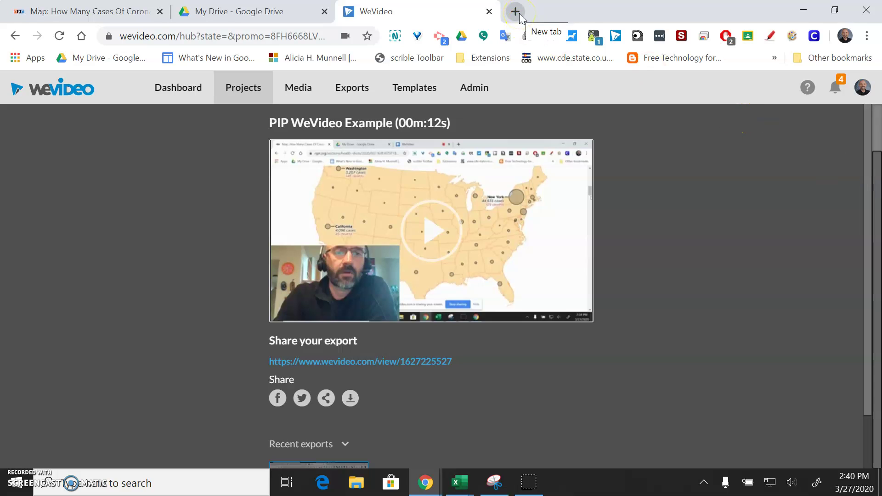
In a new tab, open Covid19 Class's Classwork in Google Classroom and bring up the create choices
click(515, 12)
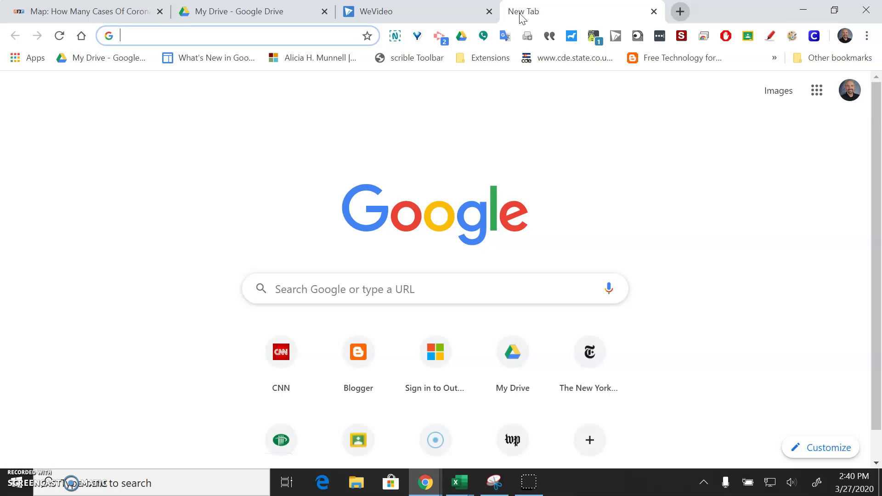
text(go)
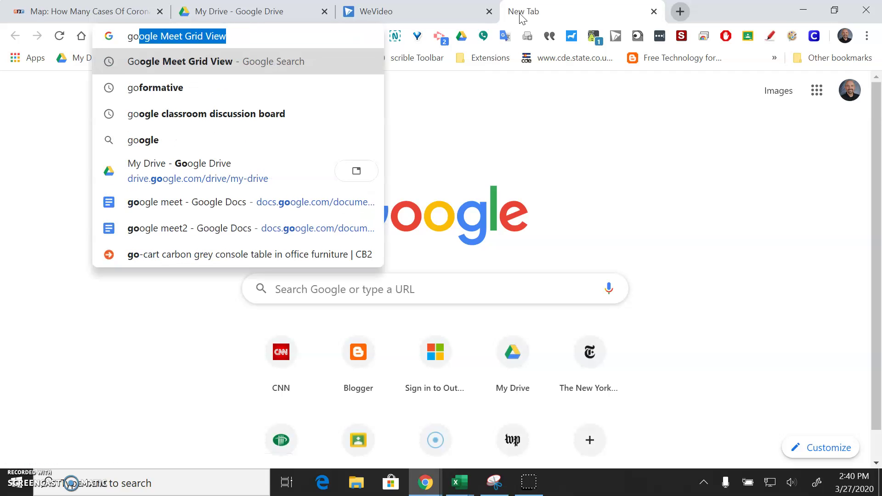
key(BackSpace)
key(BackSpace)
key(BackSpace)
text(cla)
key(Return)
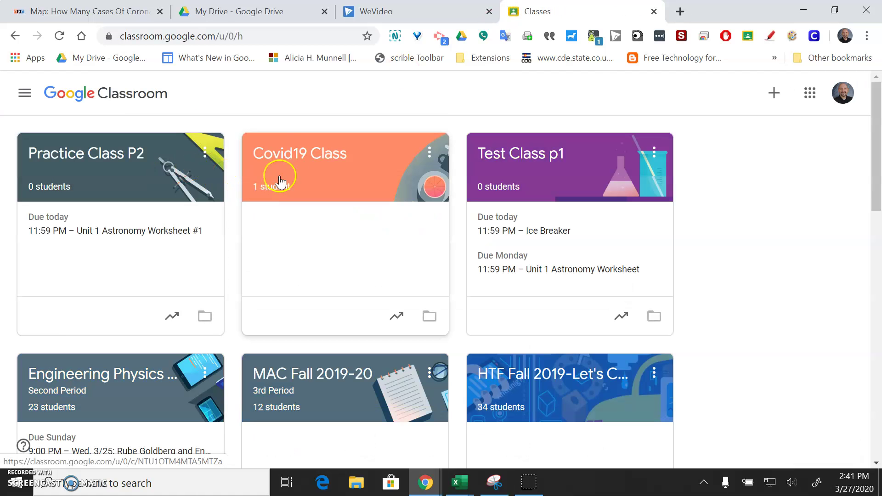
click(299, 156)
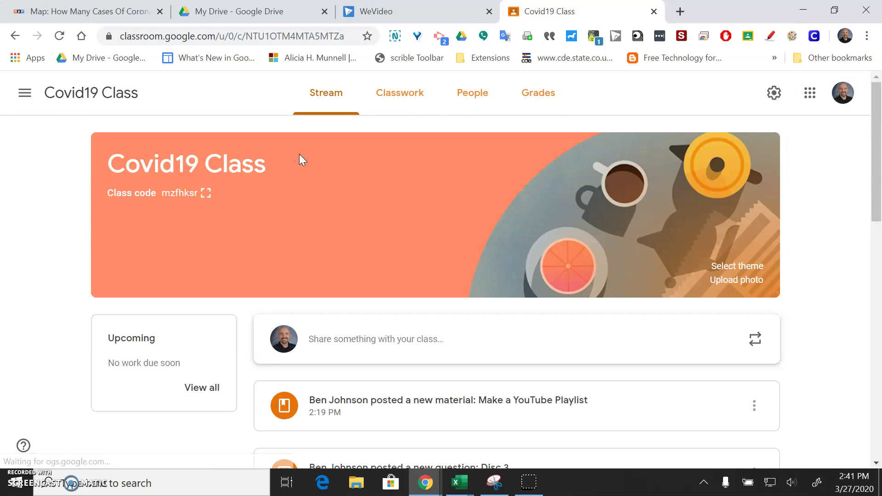
click(390, 96)
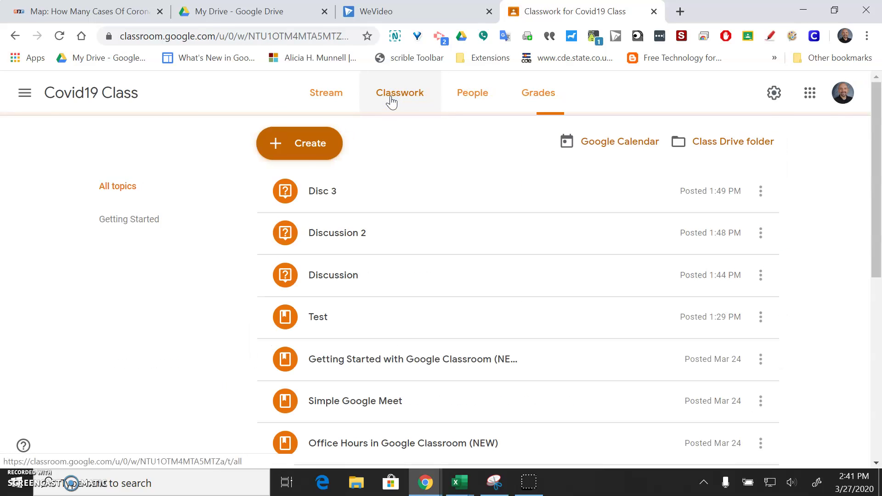
click(309, 155)
Create an assignment titled 'PIP' with PIP WeVideo Example.mp4 attached from Google Drive
click(307, 181)
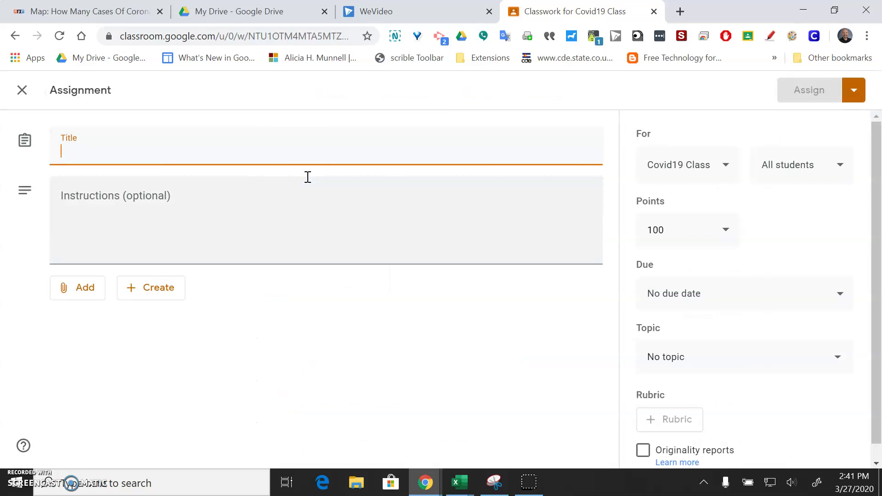
text(PIP)
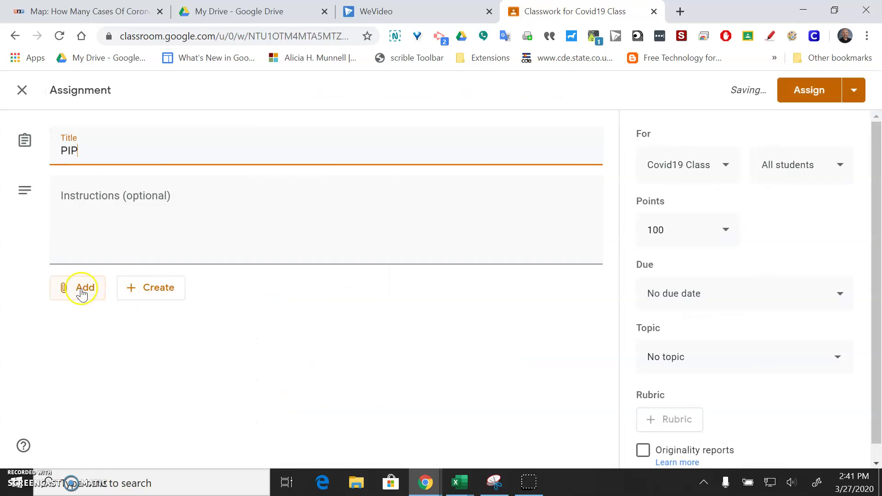
click(76, 287)
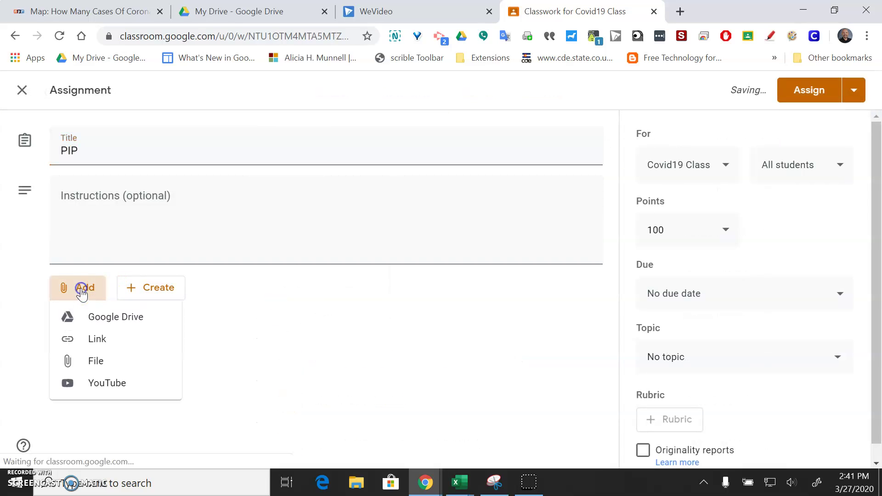
click(114, 324)
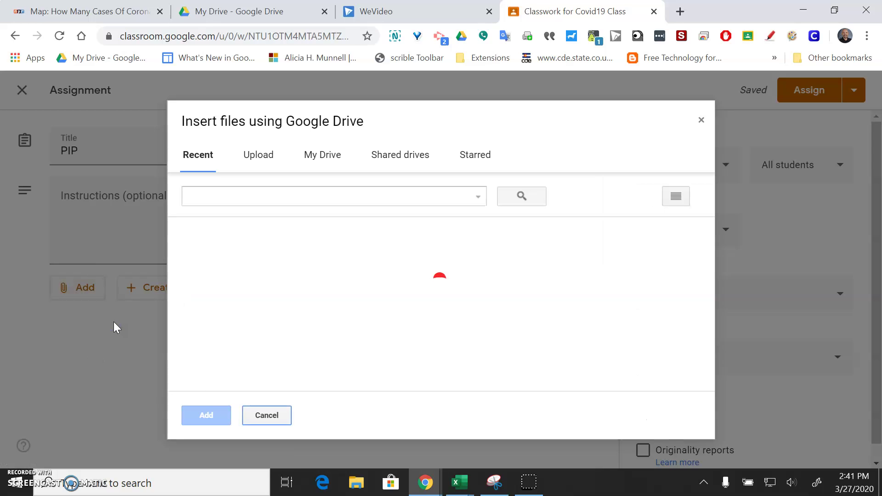
click(257, 156)
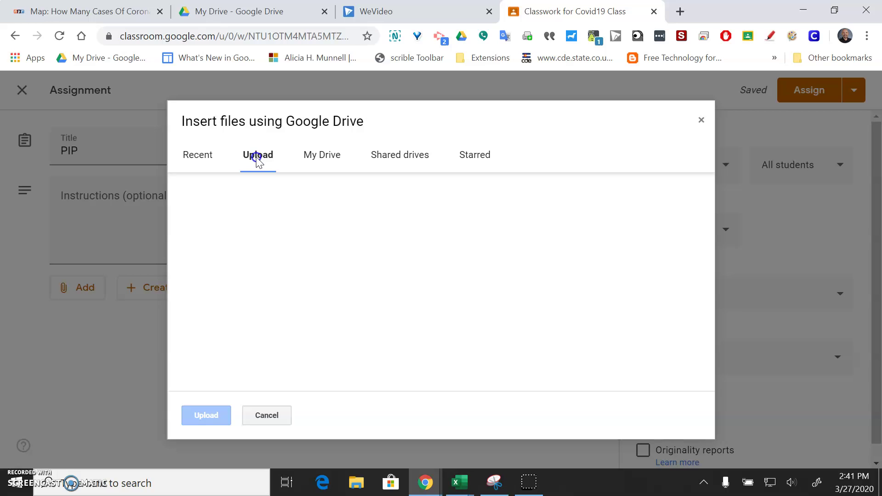
click(206, 164)
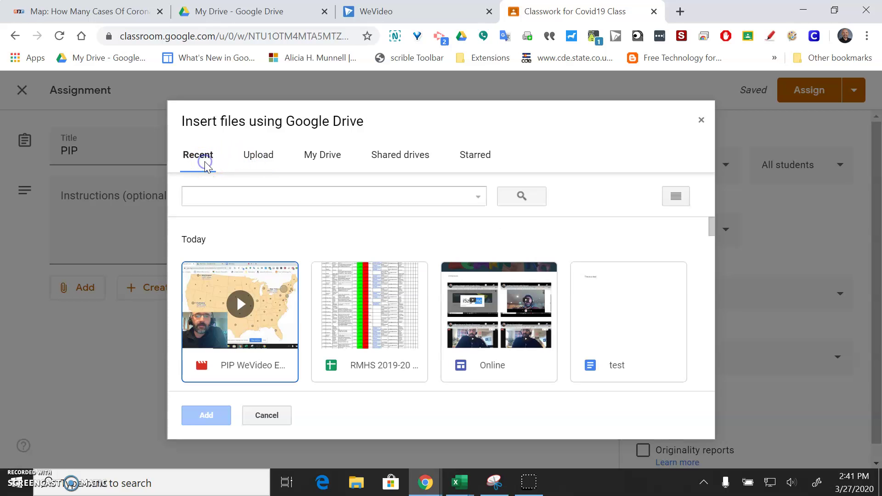
click(223, 293)
click(205, 417)
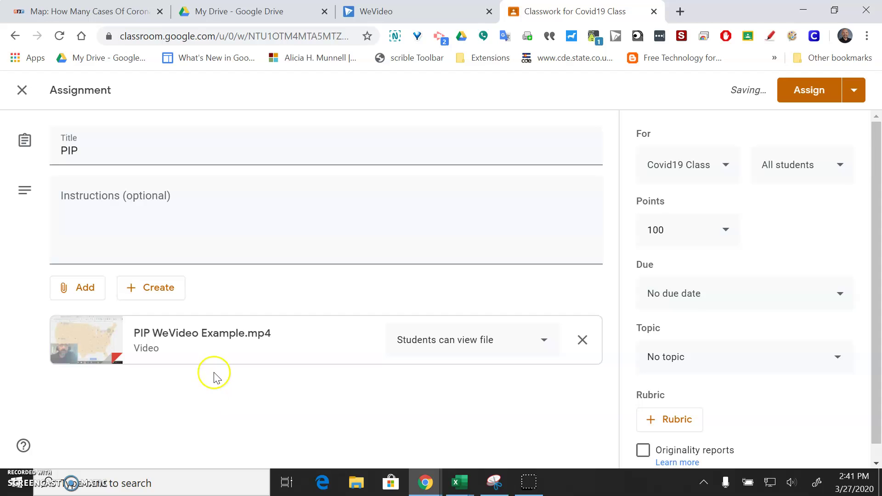
Put the assignment under the Getting Started topic and assign it
click(418, 220)
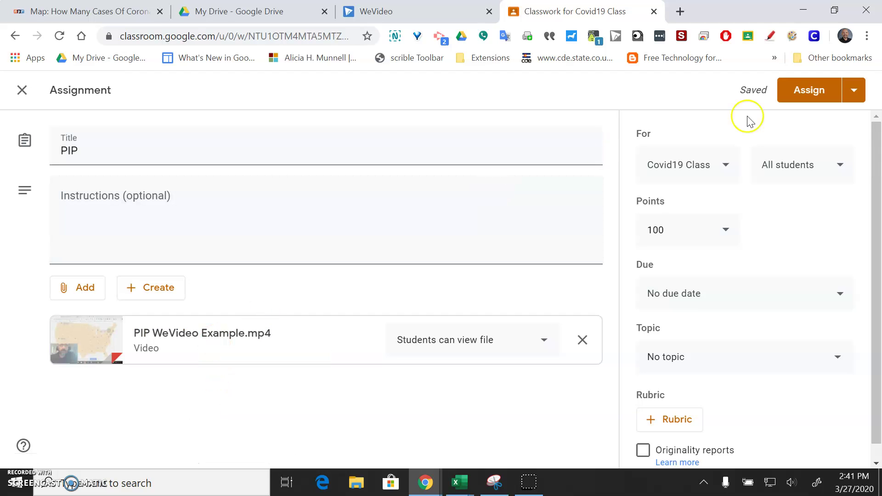
click(833, 359)
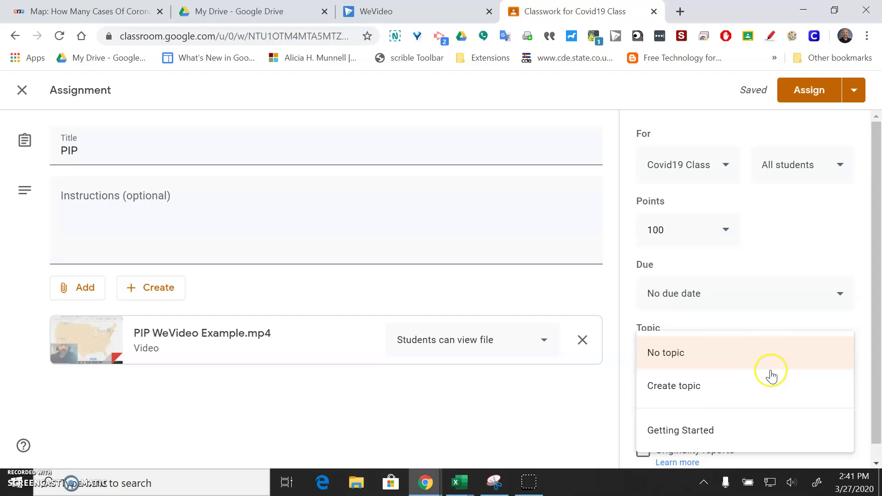
click(700, 428)
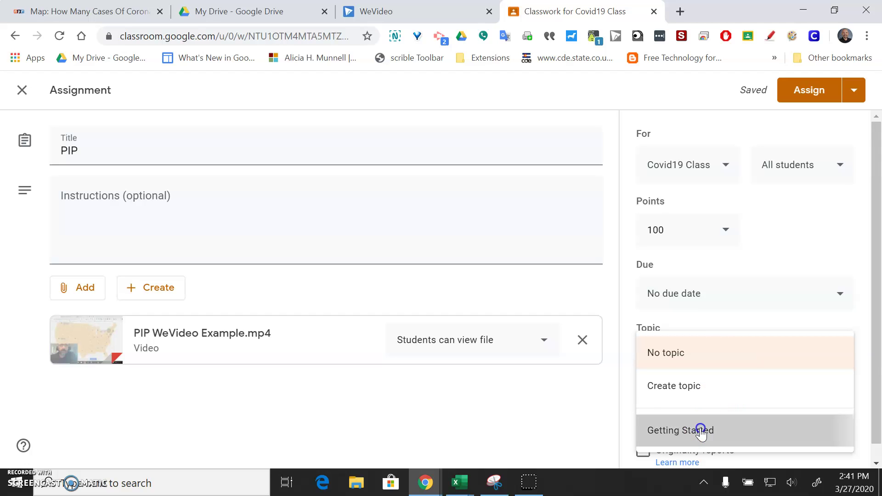
click(815, 95)
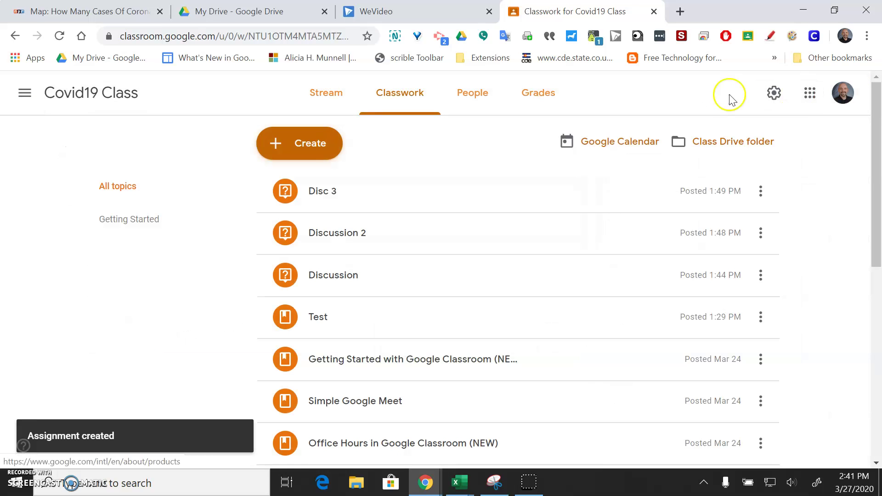
Open the PIP assignment's PIP WeVideo Example.mp4 video and pause it at 0:03 of 0:12
drag(872, 161, 862, 377)
click(316, 194)
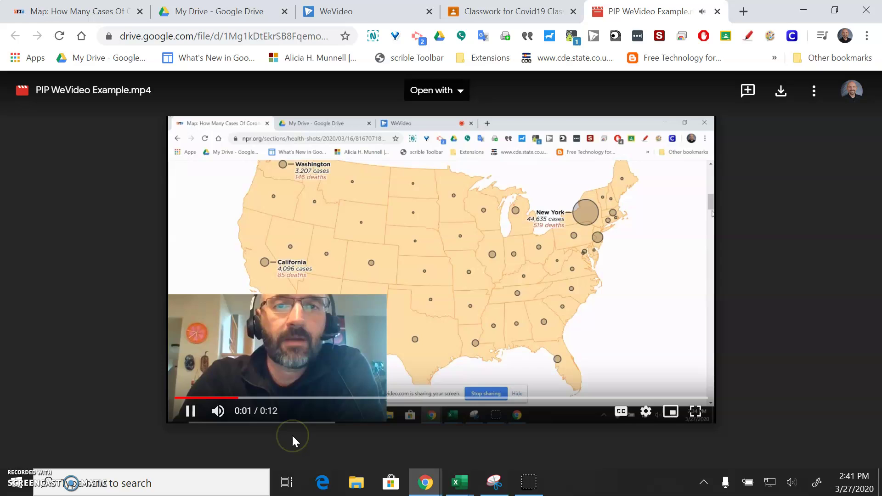
click(190, 411)
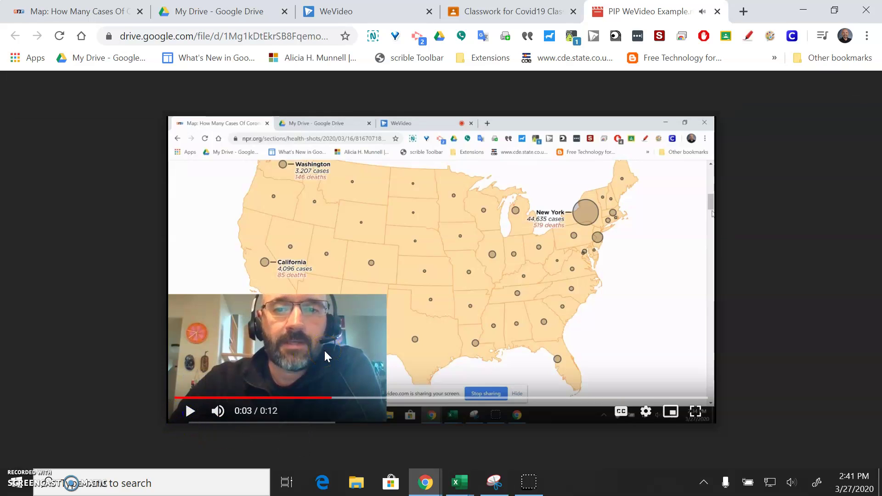